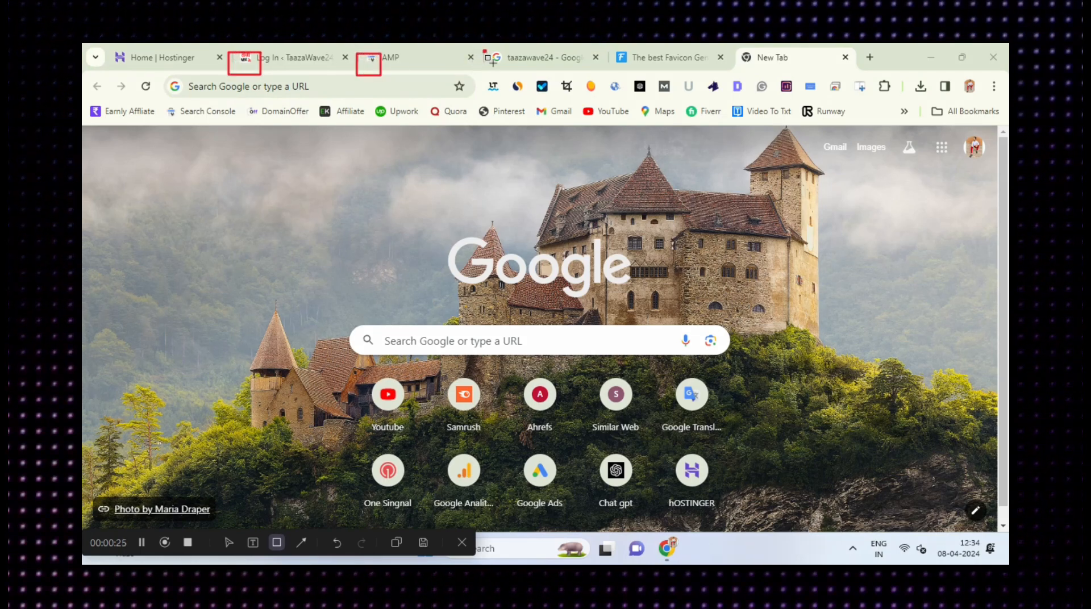
{"action": "left_click_drag", "start_coordinate": [618, 68], "coordinate": [639, 73]}
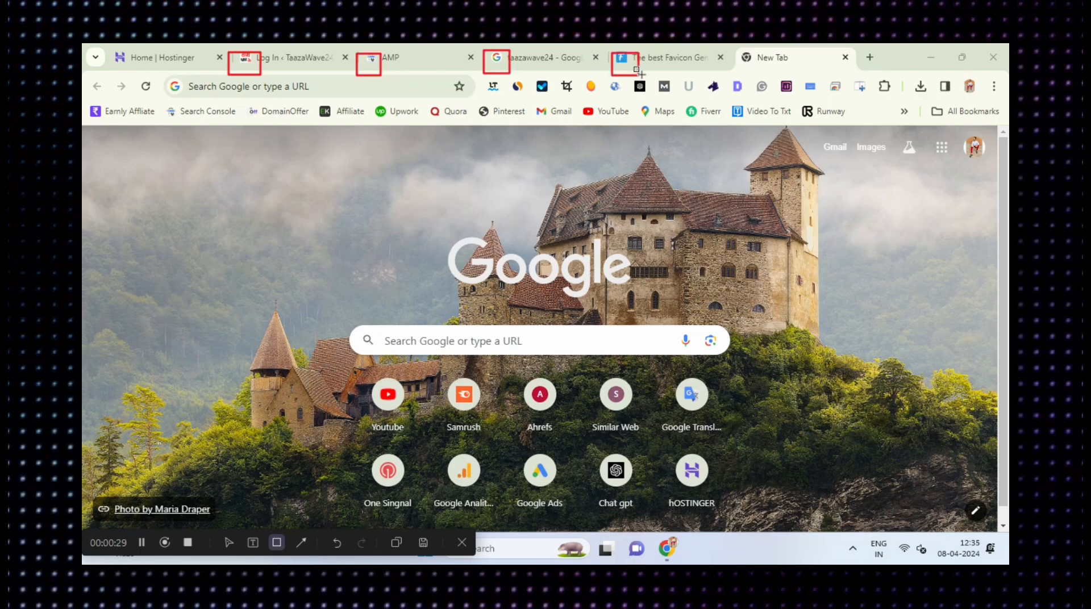
{"action": "left_click", "coordinate": [339, 543]}
{"action": "left_click", "coordinate": [339, 543]}
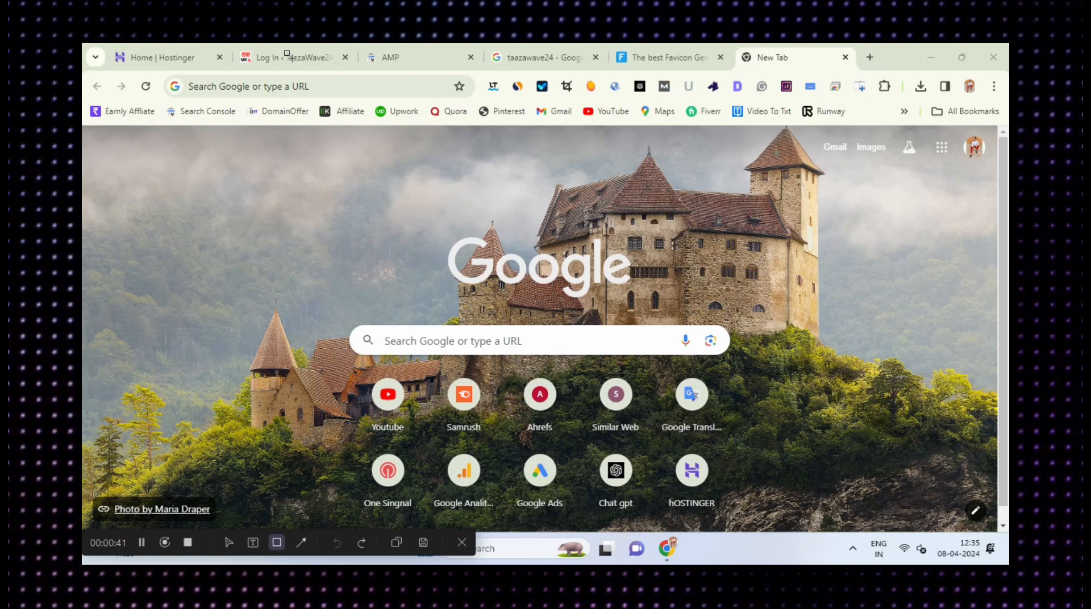
{"action": "left_click", "coordinate": [227, 544]}
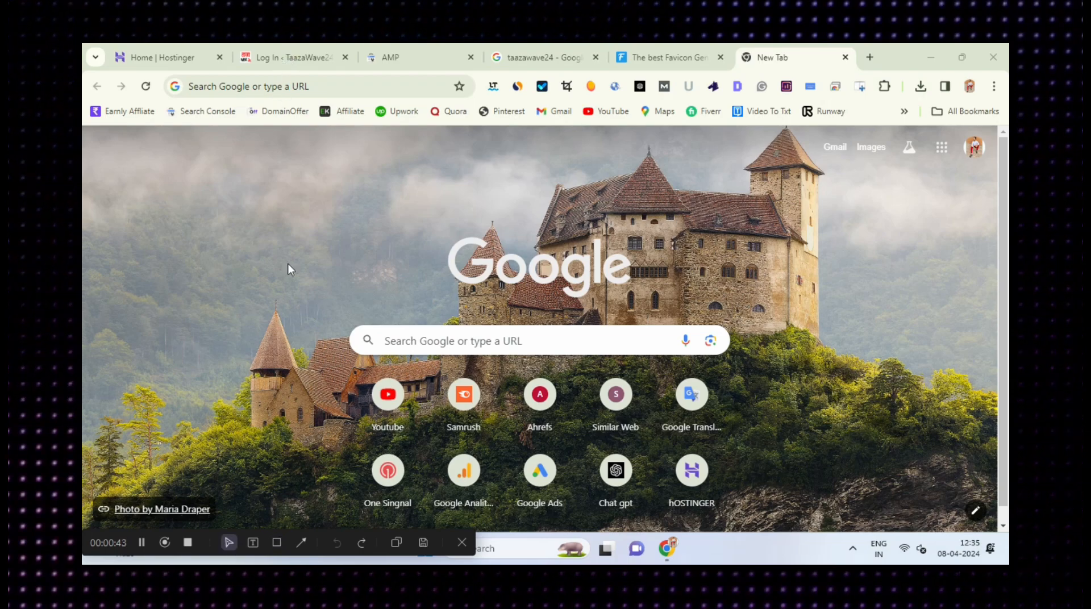
Log in to the TaazaWave24.in WordPress dashboard and open the theme Customiser's Site Identity settings at the Site Icon section.
{"action": "left_click", "coordinate": [281, 59]}
{"action": "left_click", "coordinate": [612, 383]}
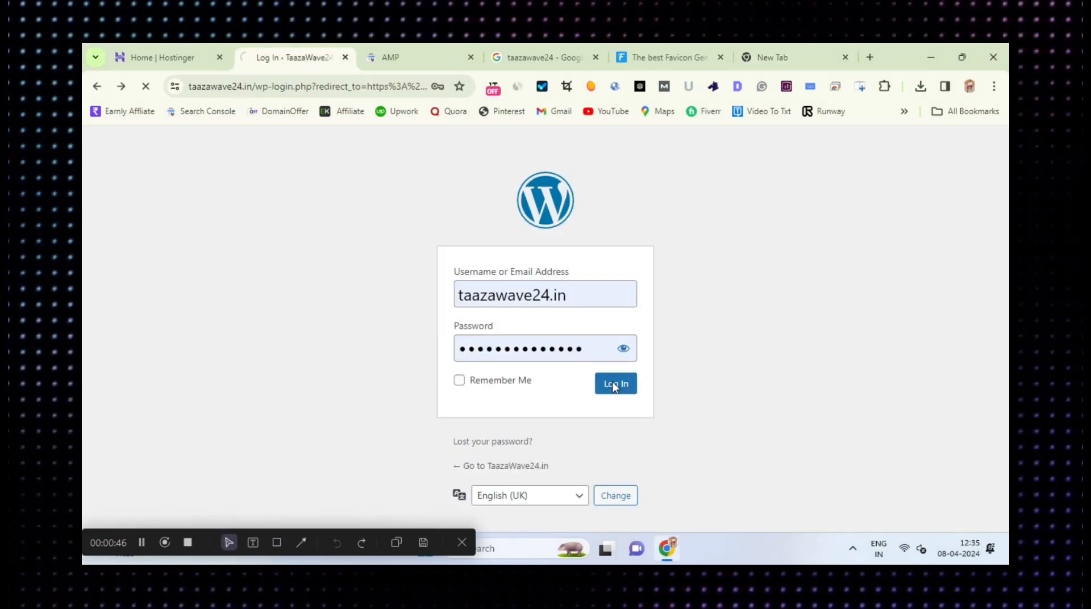
{"action": "mouse_move", "coordinate": [139, 463]}
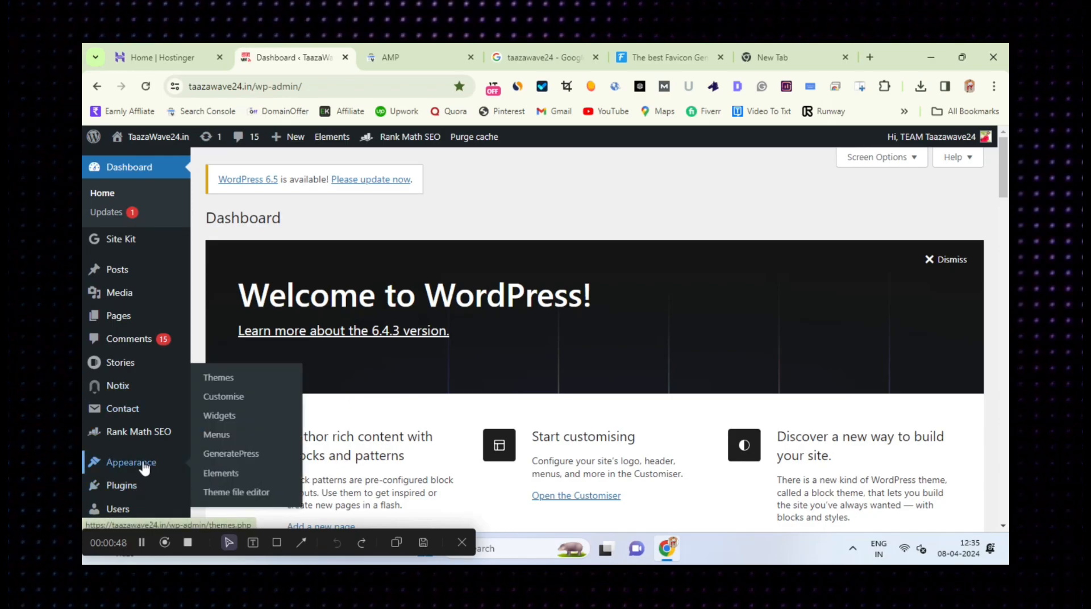
{"action": "left_click", "coordinate": [230, 404]}
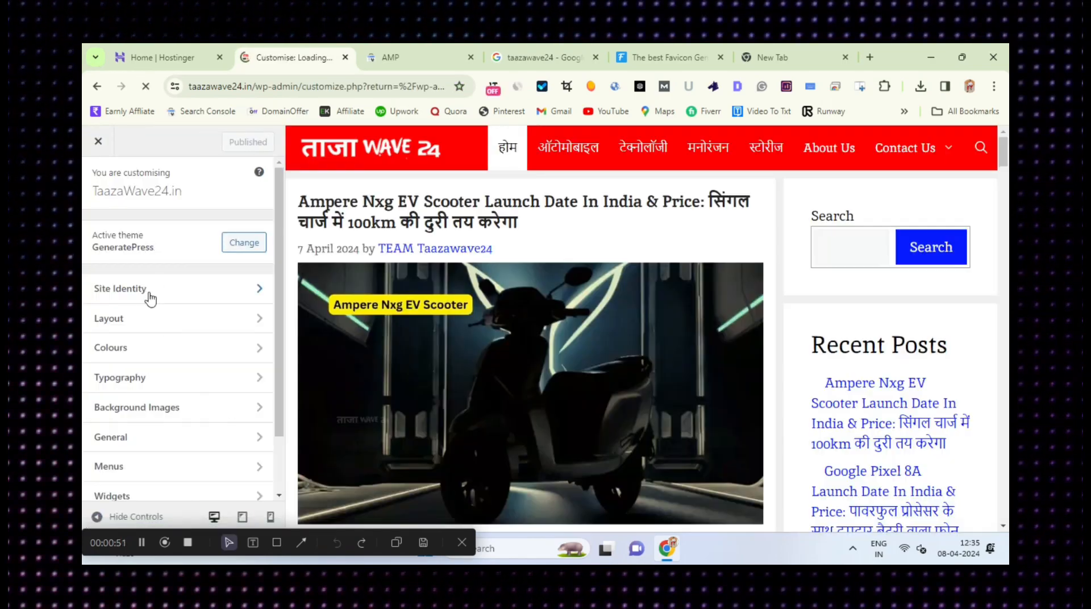
{"action": "left_click", "coordinate": [149, 297]}
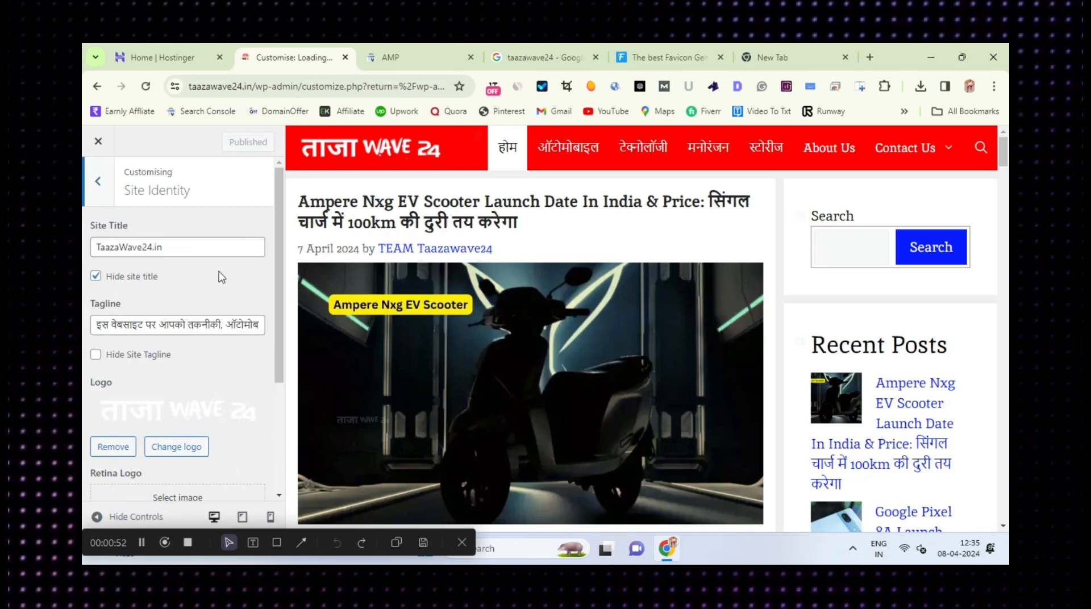
{"action": "left_click_drag", "start_coordinate": [280, 230], "coordinate": [268, 309]}
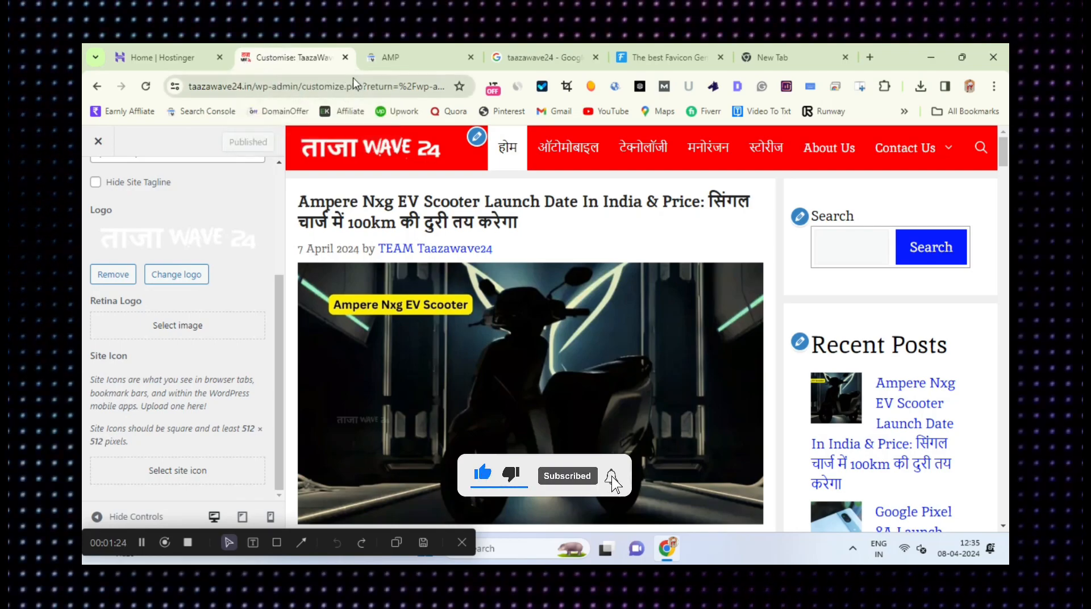
Examine the favicons shown beside the websites in the Google search results for taazawave24.
{"action": "left_click", "coordinate": [565, 66]}
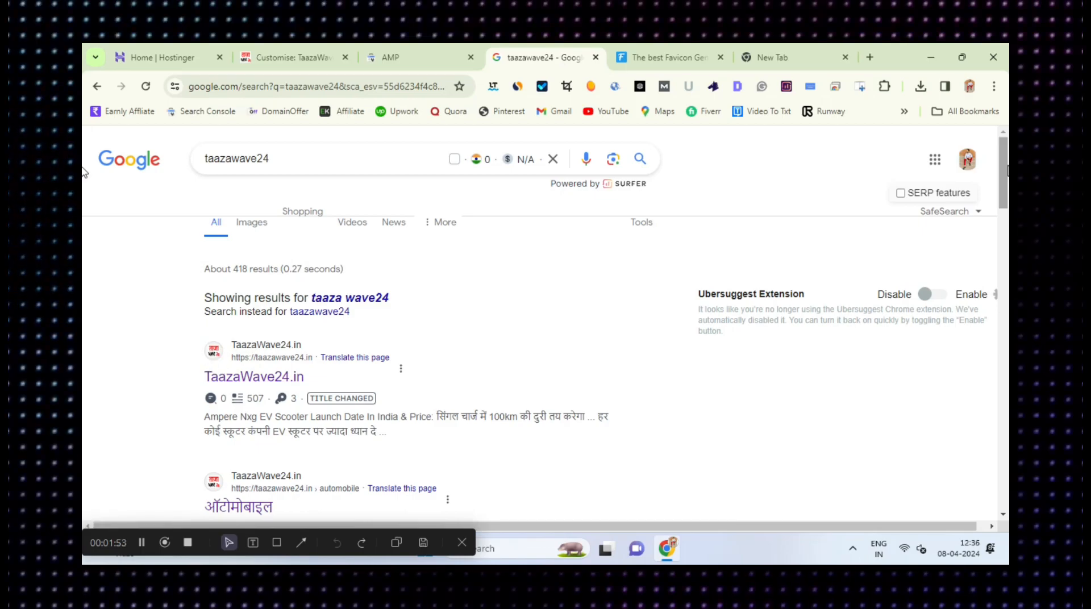
{"action": "scroll", "coordinate": [1003, 165], "scroll_direction": "down", "scroll_amount": 1}
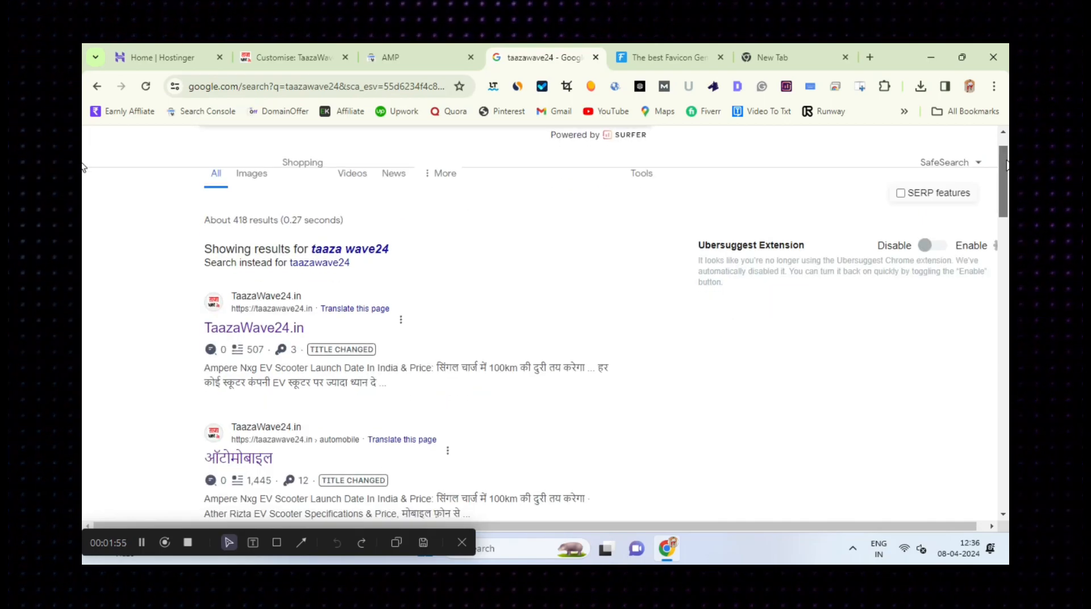
{"action": "scroll", "coordinate": [287, 209], "scroll_direction": "up", "scroll_amount": 1}
{"action": "scroll", "coordinate": [245, 307], "scroll_direction": "down", "scroll_amount": 1}
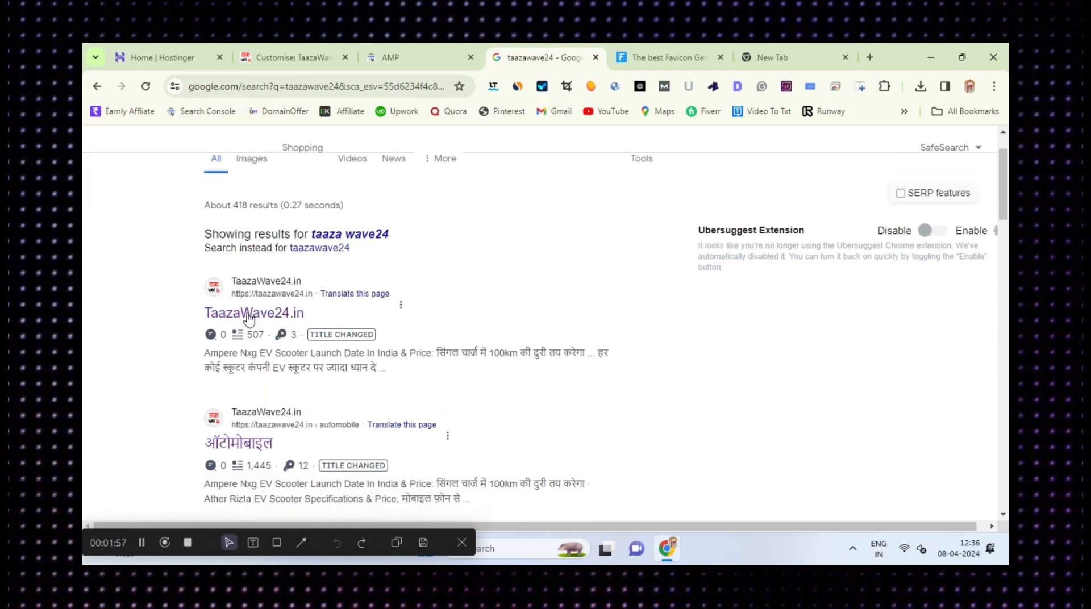
{"action": "scroll", "coordinate": [219, 284], "scroll_direction": "down", "scroll_amount": 5}
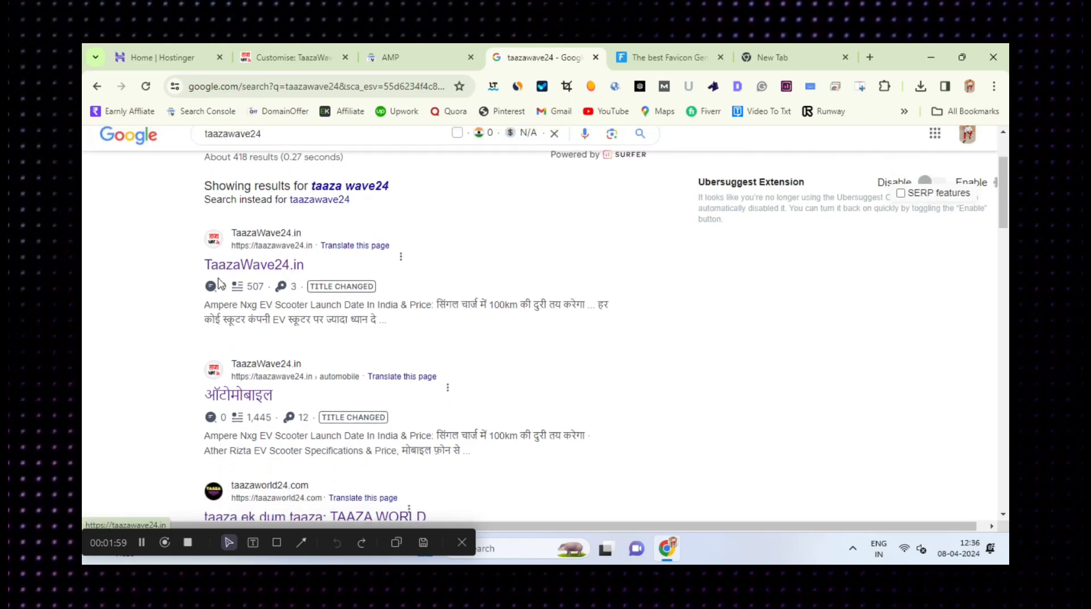
{"action": "scroll", "coordinate": [281, 359], "scroll_direction": "down", "scroll_amount": 3}
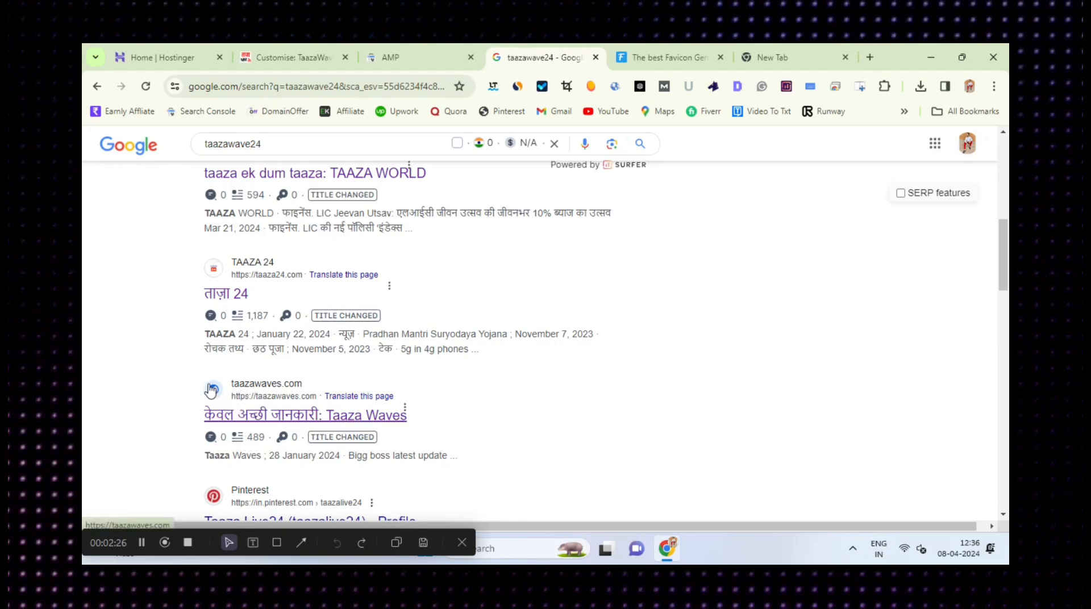
{"action": "scroll", "coordinate": [210, 291], "scroll_direction": "up", "scroll_amount": 1}
{"action": "scroll", "coordinate": [210, 291], "scroll_direction": "up", "scroll_amount": 2}
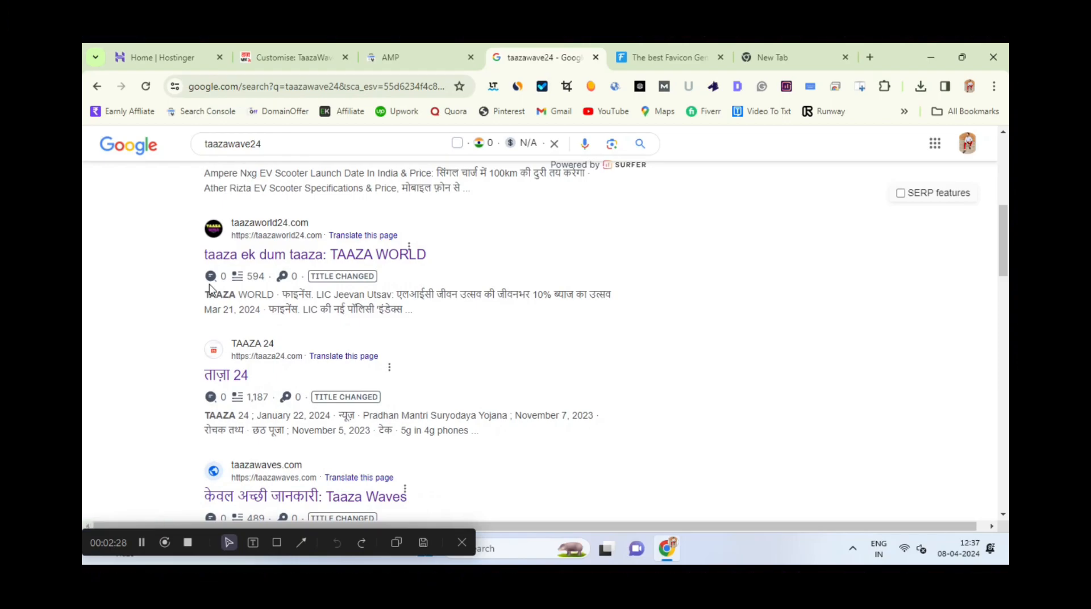
{"action": "scroll", "coordinate": [210, 291], "scroll_direction": "up", "scroll_amount": 1}
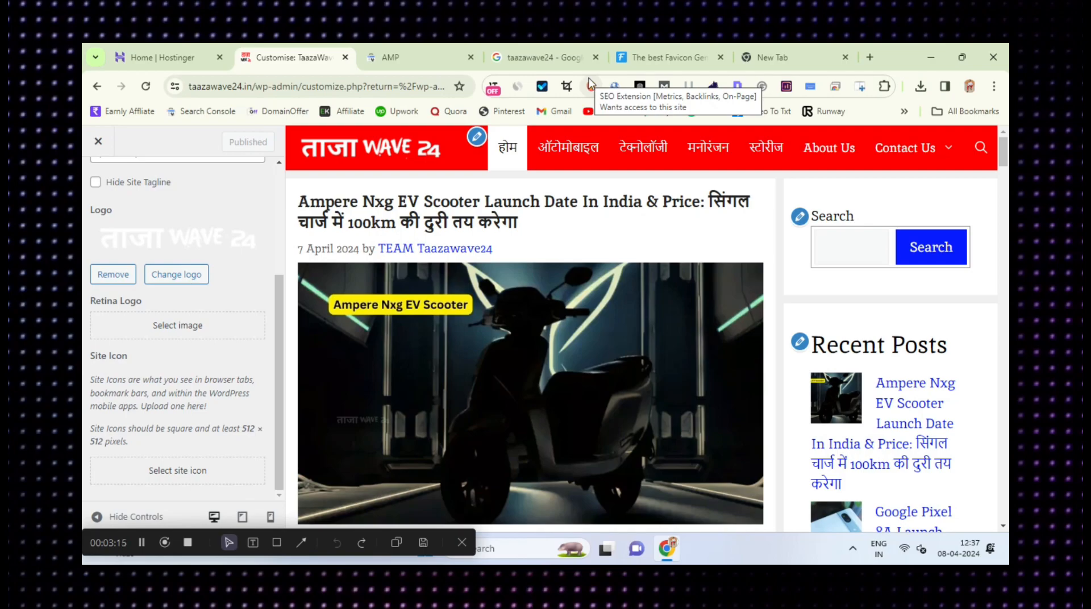
Switch to the favicon.io site, dismiss the ad and open the PNG to ICO image converter.
{"action": "left_click", "coordinate": [668, 57]}
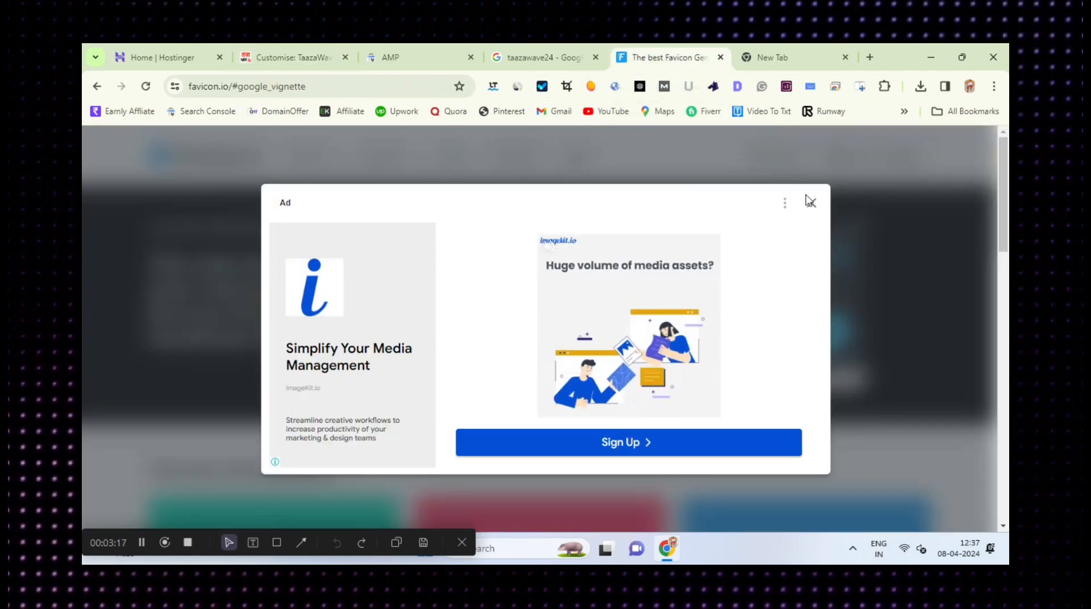
{"action": "left_click", "coordinate": [810, 202]}
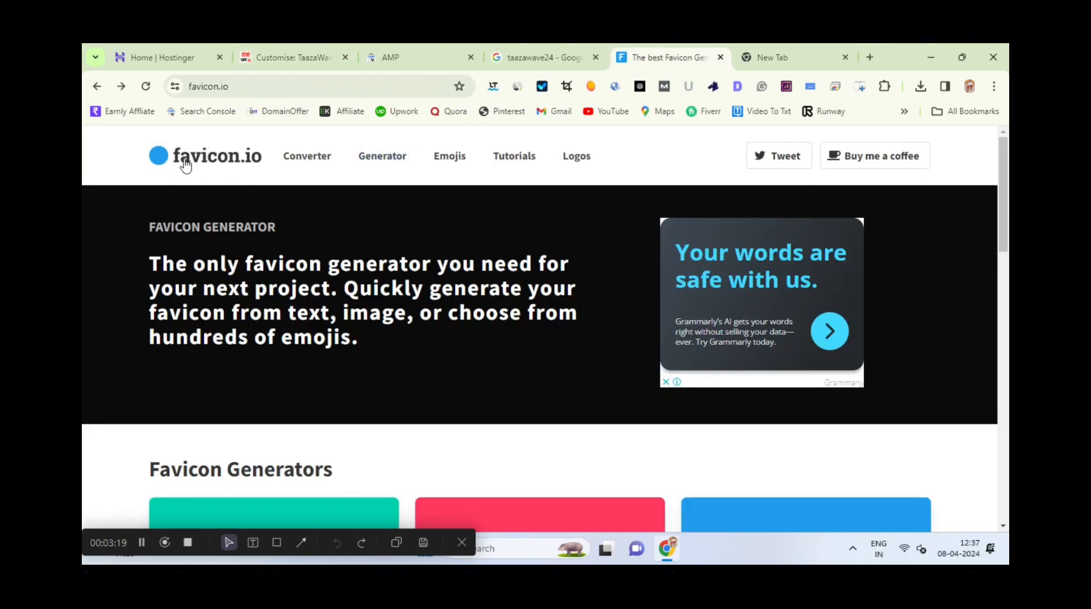
{"action": "scroll", "coordinate": [748, 262], "scroll_direction": "down", "scroll_amount": 1}
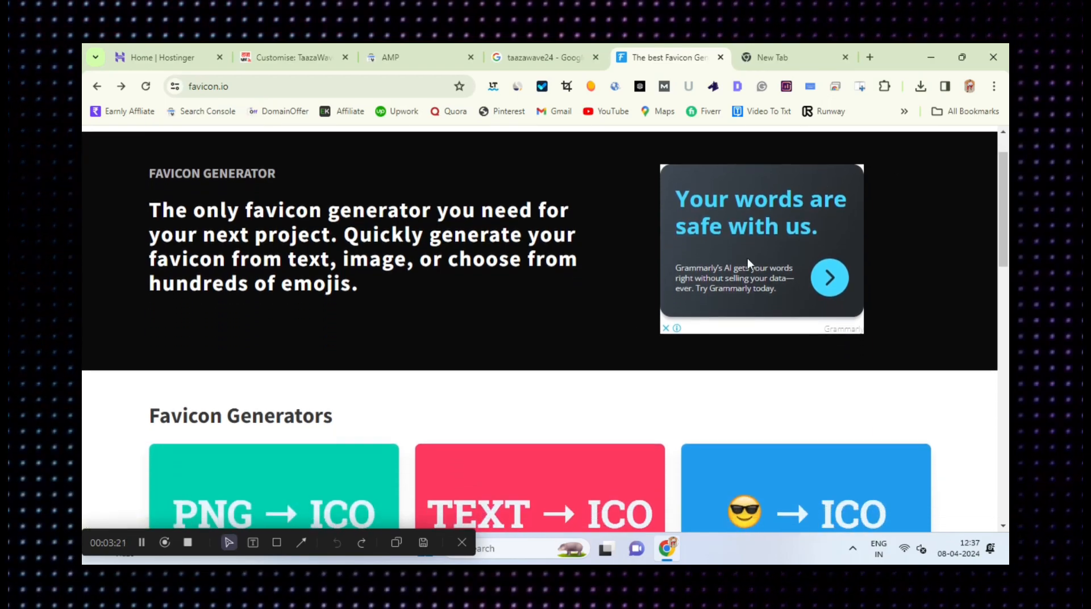
{"action": "scroll", "coordinate": [748, 262], "scroll_direction": "down", "scroll_amount": 2}
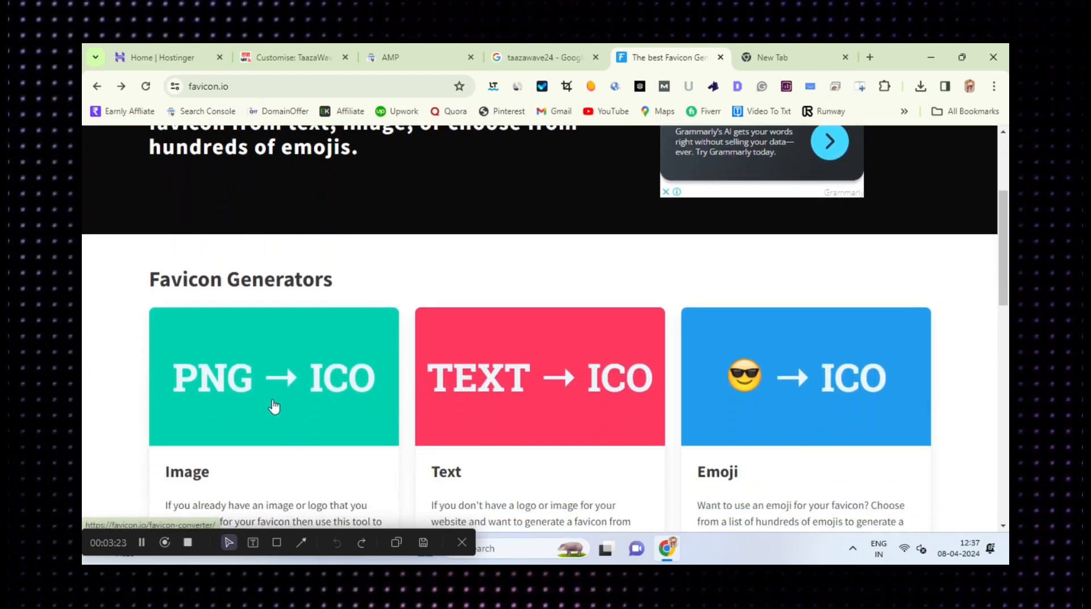
{"action": "left_click", "coordinate": [274, 406]}
Upload the image "Crop It 2024-4-8 at 12.17.51_11zon" from Downloads to the converter and download the generated favicon package.
{"action": "scroll", "coordinate": [273, 401], "scroll_direction": "down", "scroll_amount": 4}
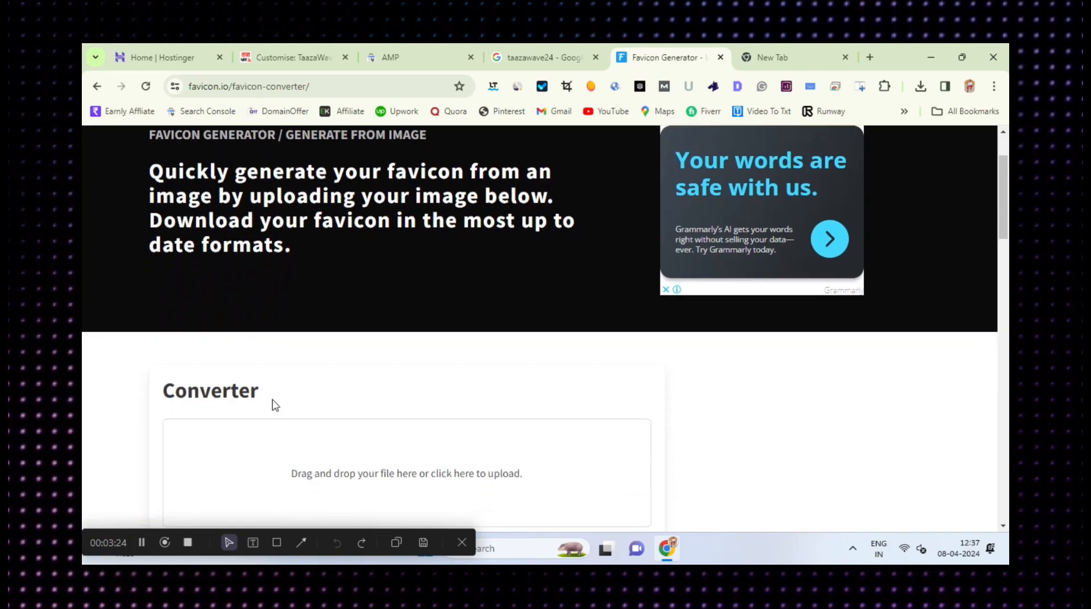
{"action": "scroll", "coordinate": [274, 405], "scroll_direction": "down", "scroll_amount": 1}
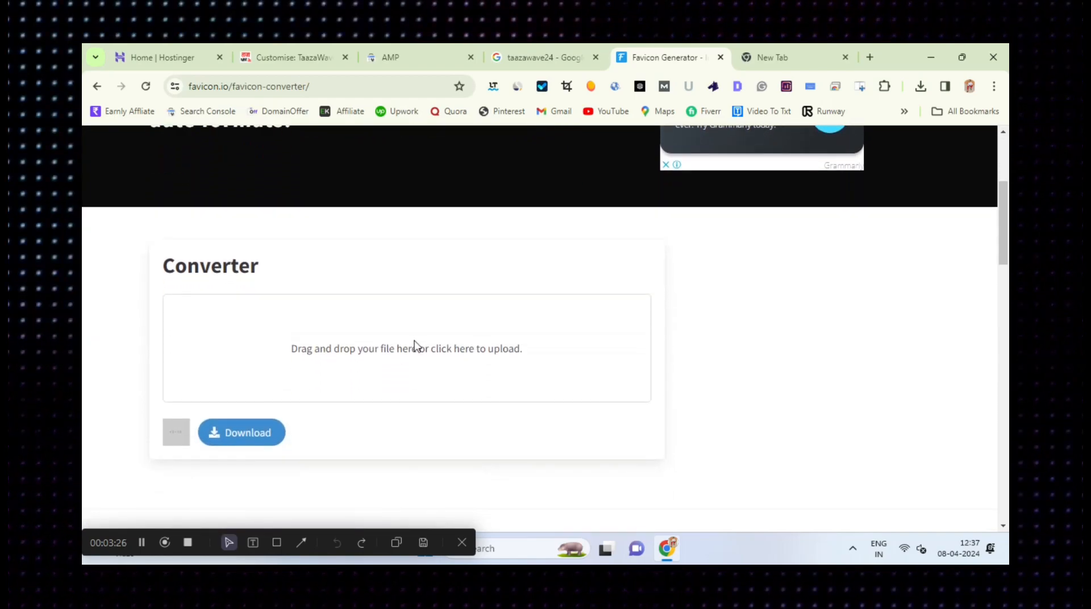
{"action": "left_click", "coordinate": [454, 347]}
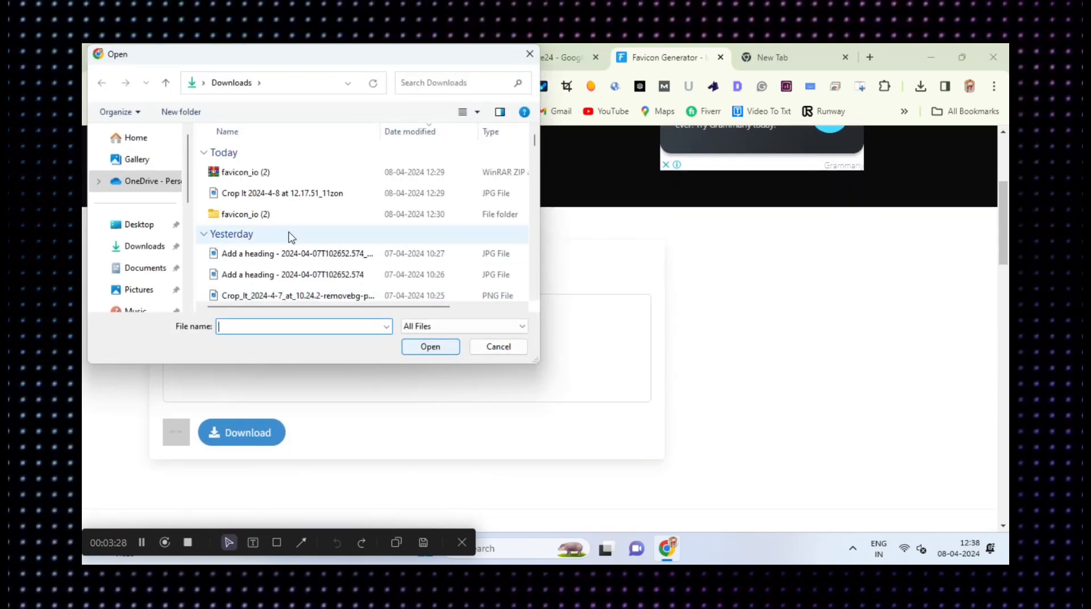
{"action": "left_click", "coordinate": [279, 200]}
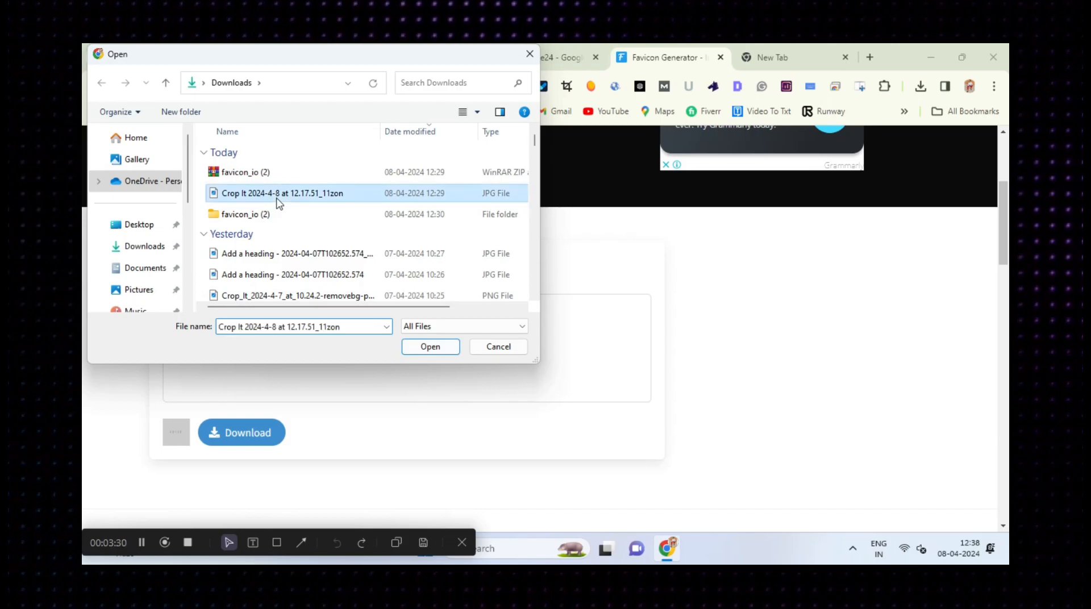
{"action": "left_click", "coordinate": [439, 349]}
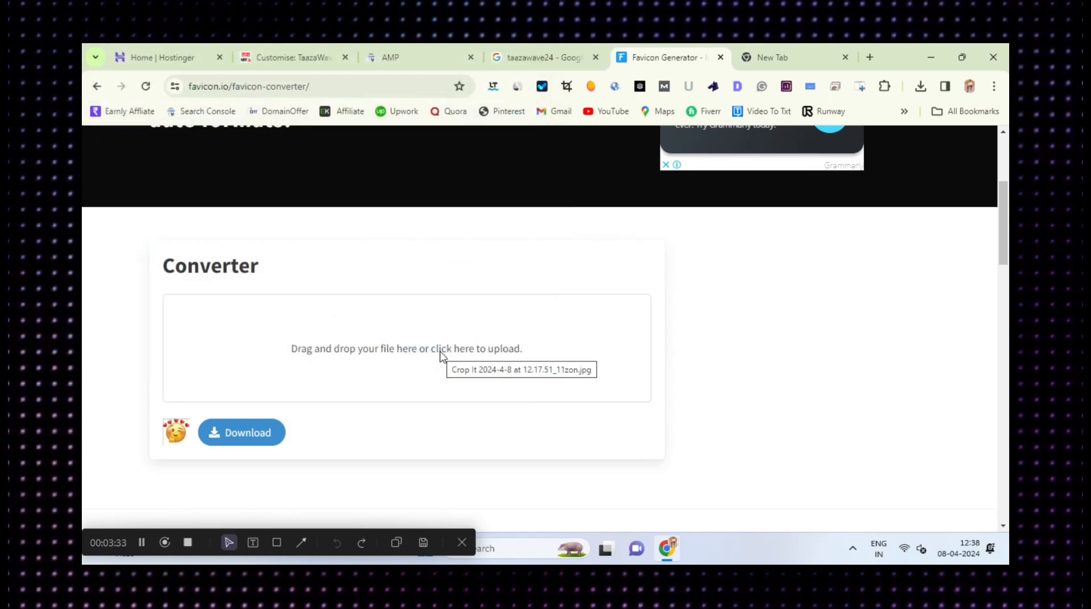
{"action": "left_click", "coordinate": [221, 438]}
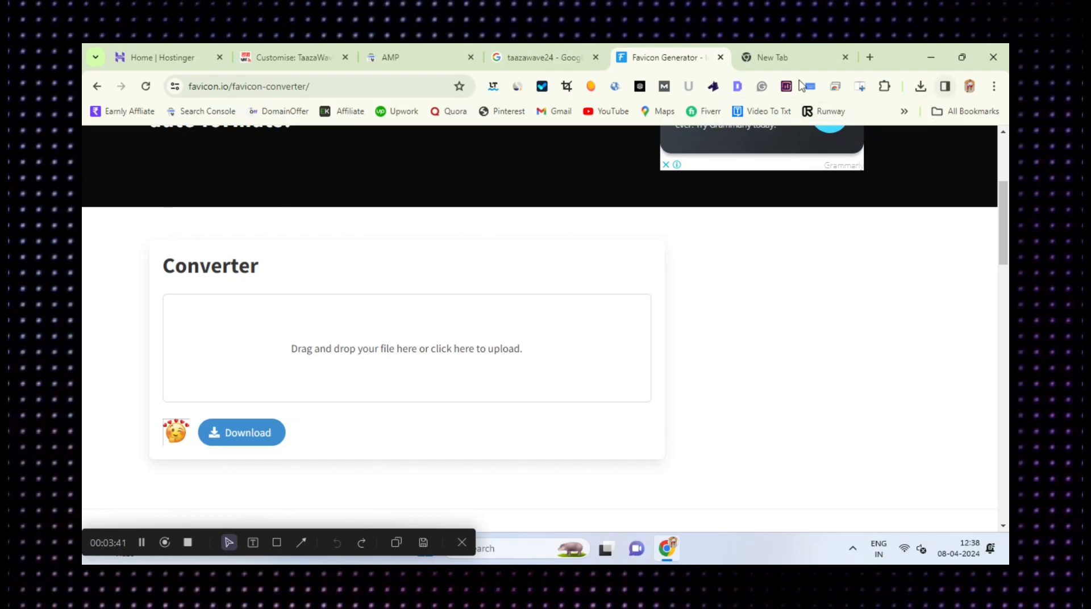
Switch to File Explorer and open the extracted favicon_io (2) folder in Downloads.
{"action": "left_click", "coordinate": [930, 57]}
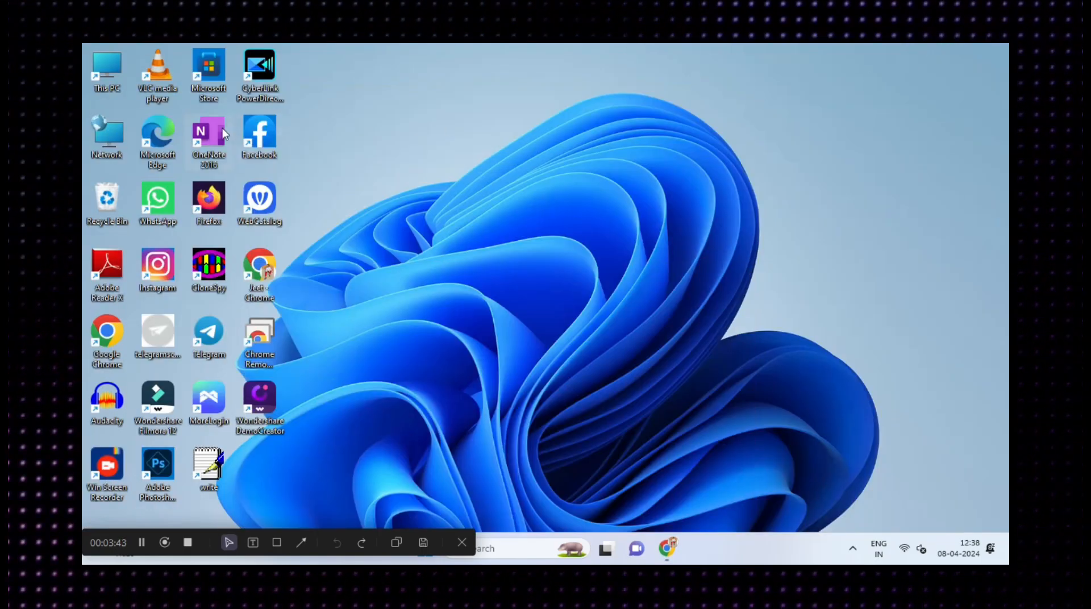
{"action": "double_click", "coordinate": [114, 75]}
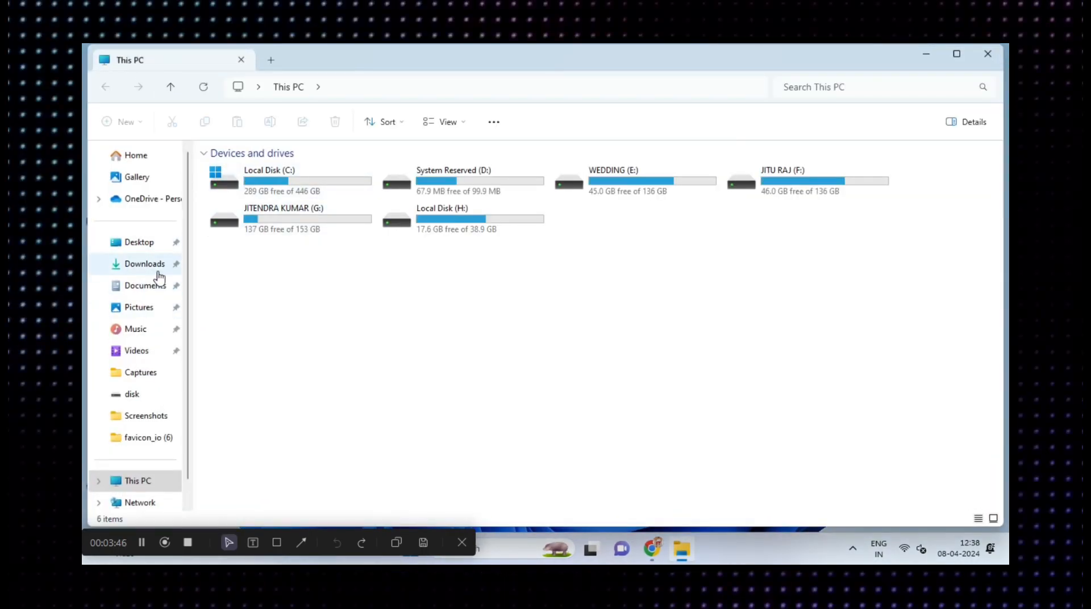
{"action": "left_click", "coordinate": [159, 270]}
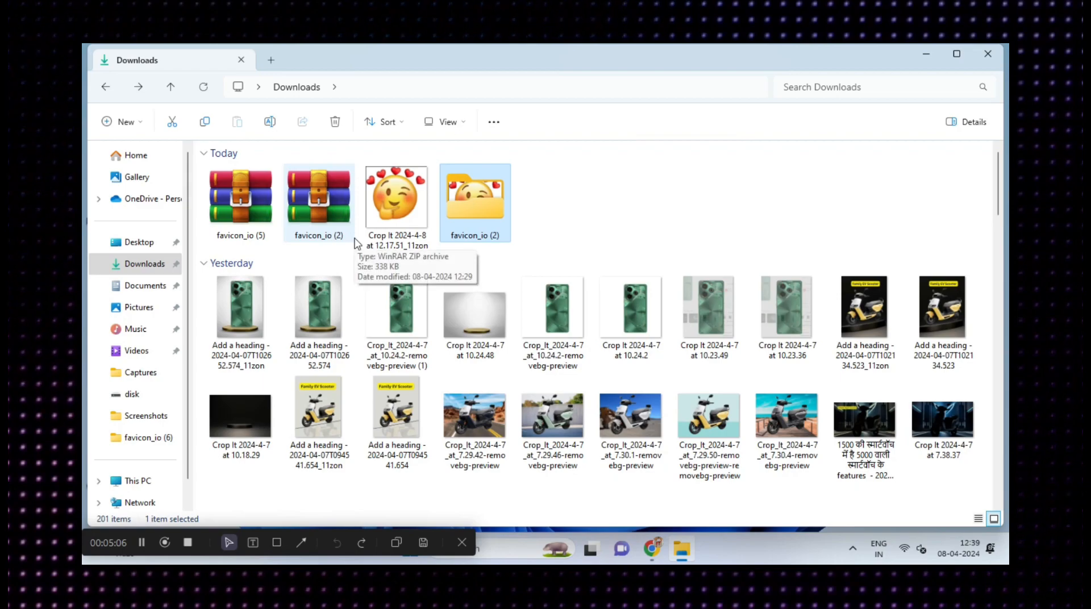
{"action": "double_click", "coordinate": [482, 222]}
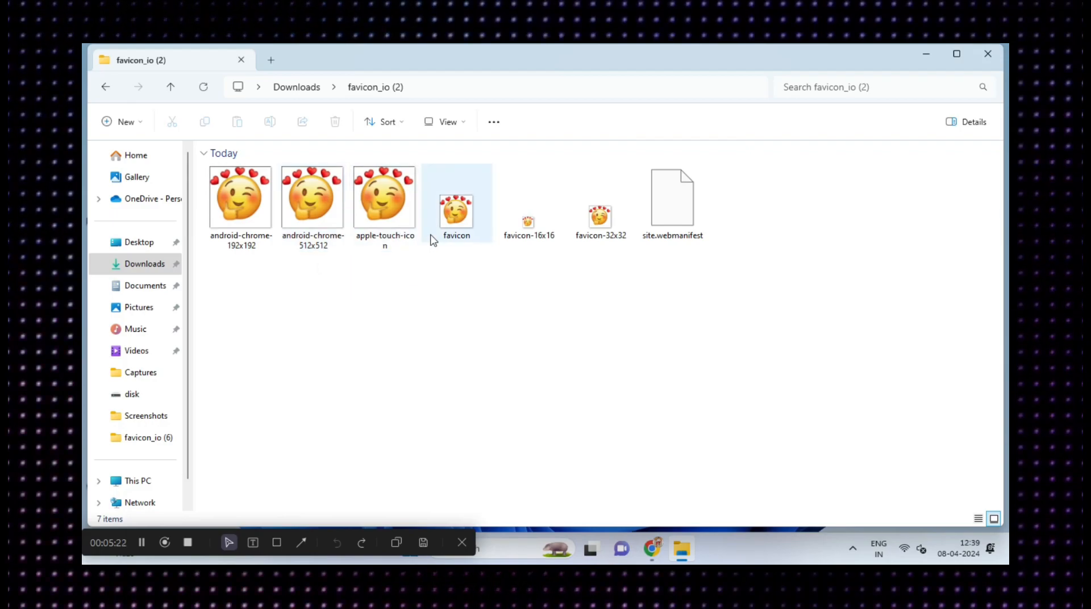
Check the file type of the favicon file in its properties, and close the properties dialog.
{"action": "right_click", "coordinate": [455, 228]}
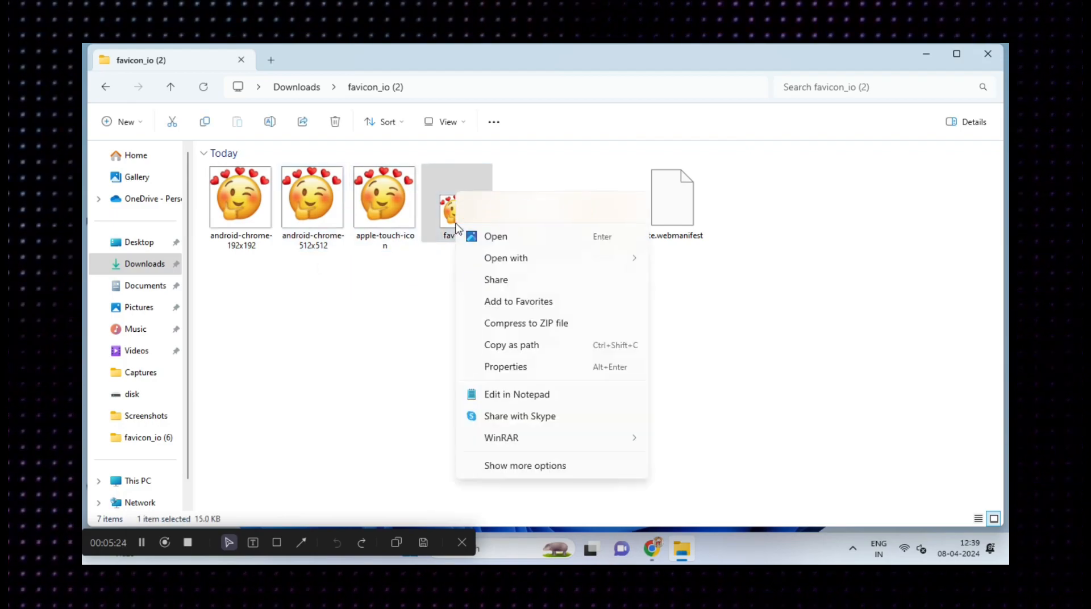
{"action": "left_click", "coordinate": [521, 376]}
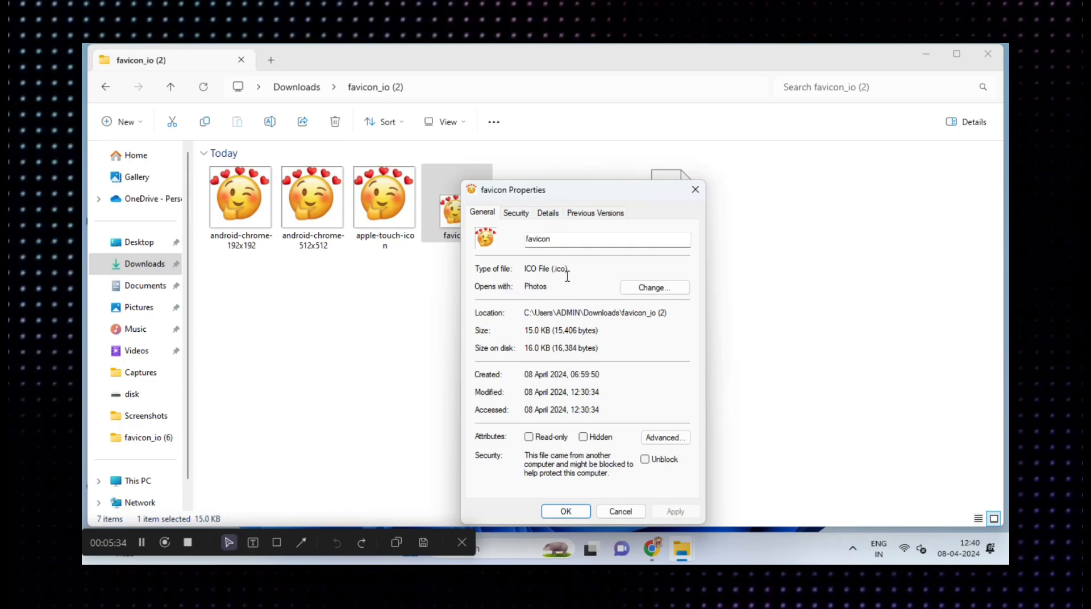
{"action": "left_click", "coordinate": [276, 542]}
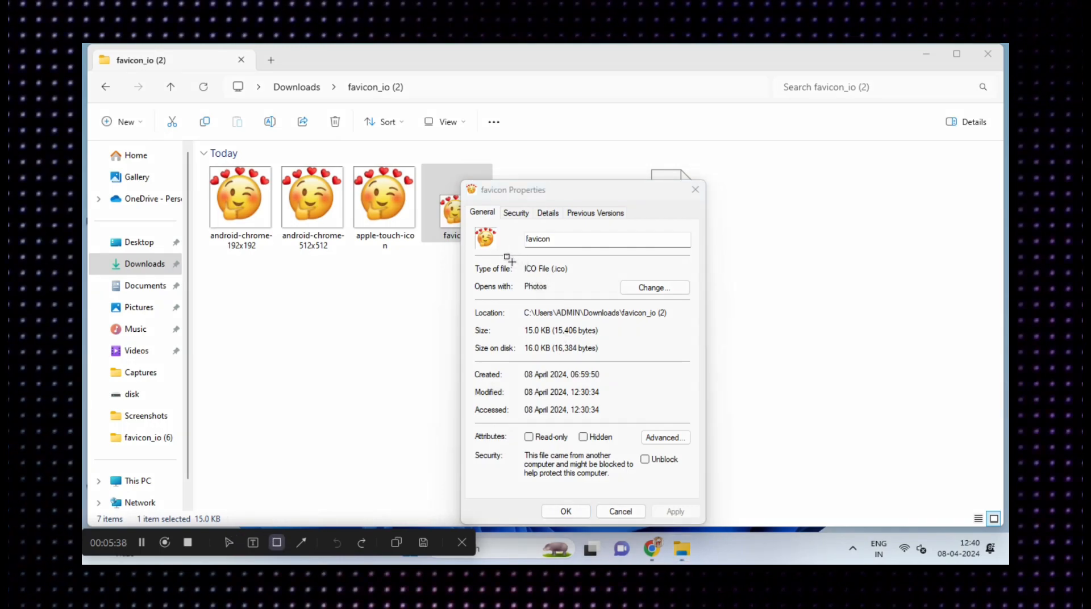
{"action": "left_click_drag", "start_coordinate": [511, 260], "coordinate": [587, 280]}
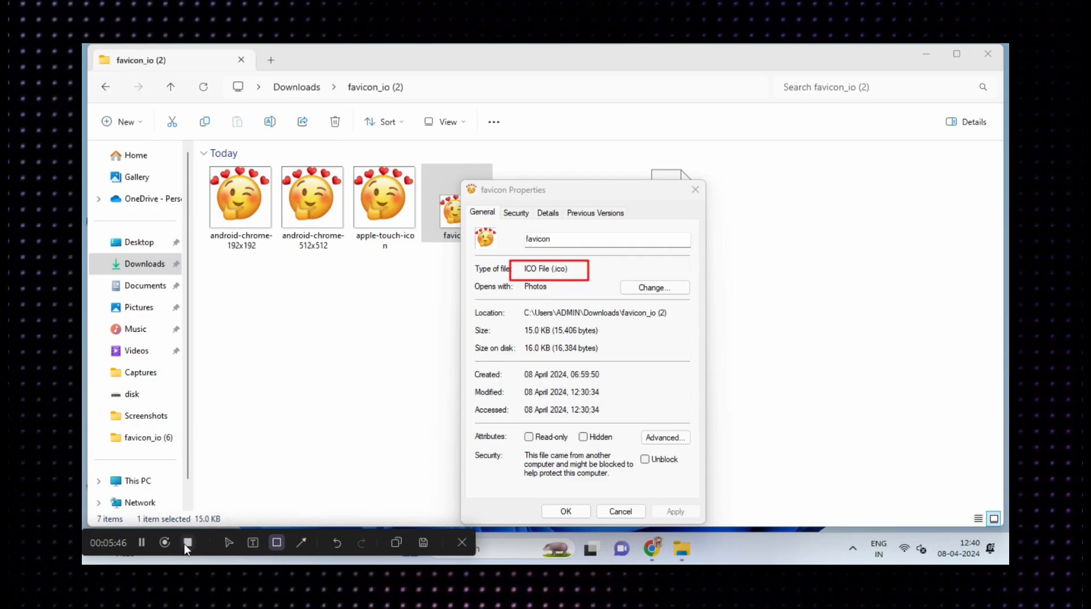
{"action": "left_click", "coordinate": [227, 543]}
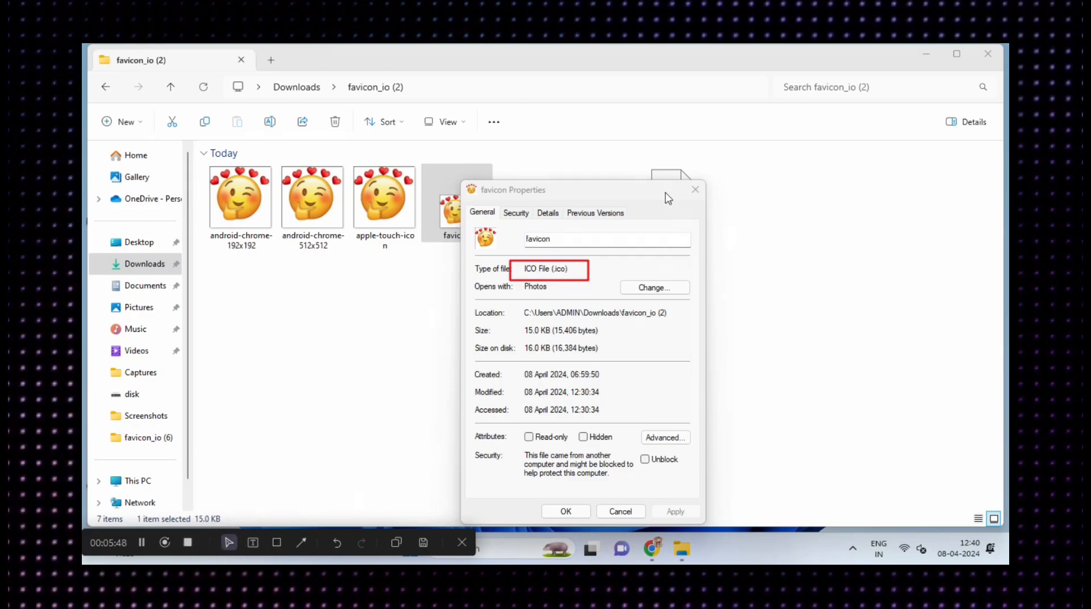
{"action": "left_click", "coordinate": [694, 189]}
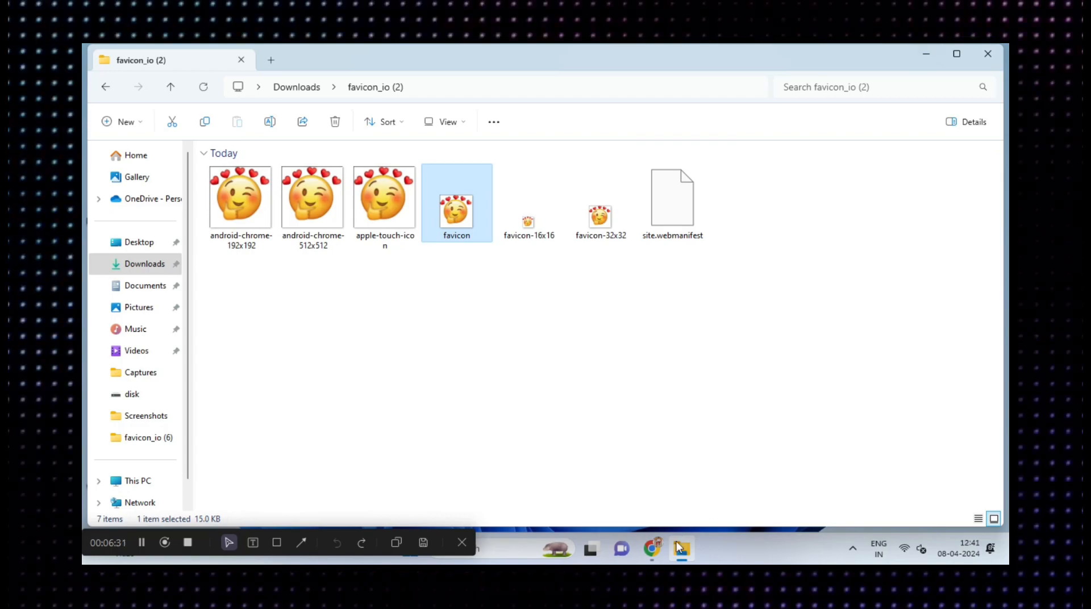
Switch to the Hostinger dashboard in the browser and open the File Manager with the files of taazawave24.in.
{"action": "left_click", "coordinate": [657, 560]}
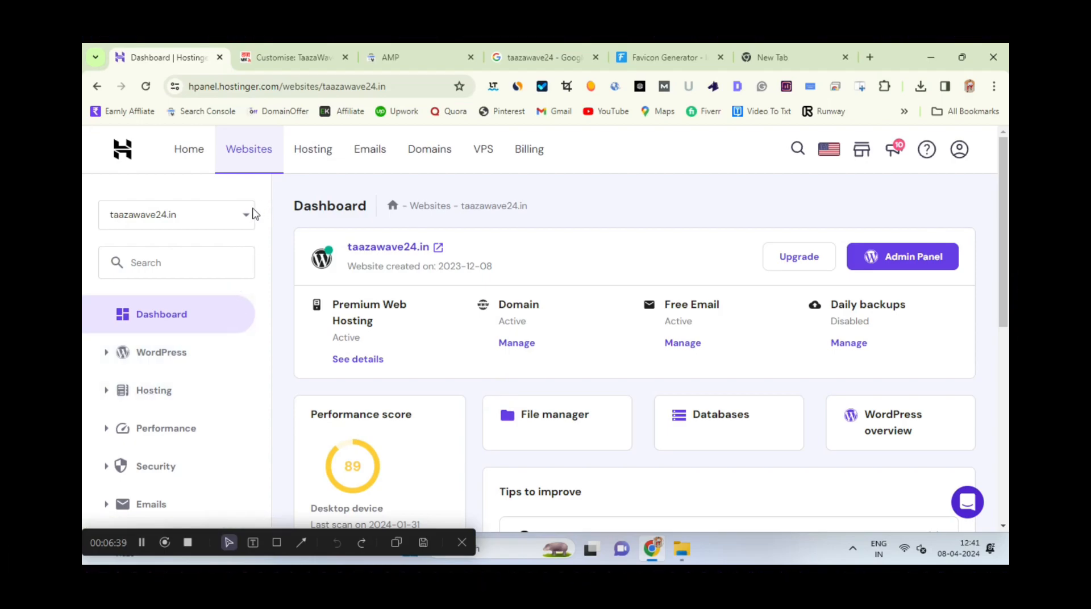
{"action": "left_click_drag", "start_coordinate": [1003, 204], "coordinate": [1007, 273]}
{"action": "scroll", "coordinate": [84, 284], "scroll_direction": "down", "scroll_amount": 3}
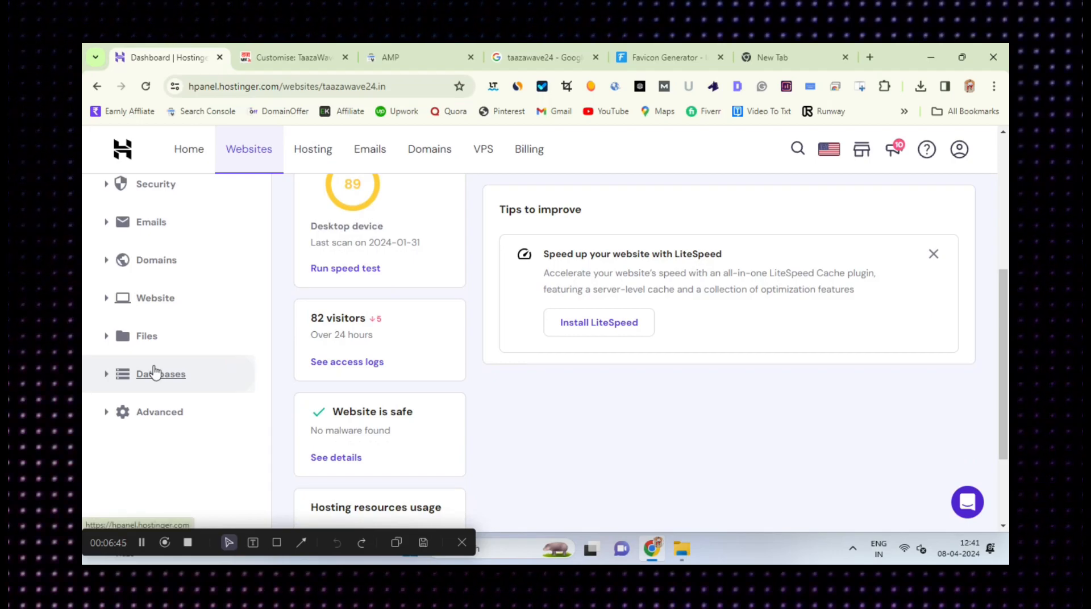
{"action": "left_click", "coordinate": [138, 341]}
{"action": "left_click", "coordinate": [137, 342]}
{"action": "left_click", "coordinate": [138, 340]}
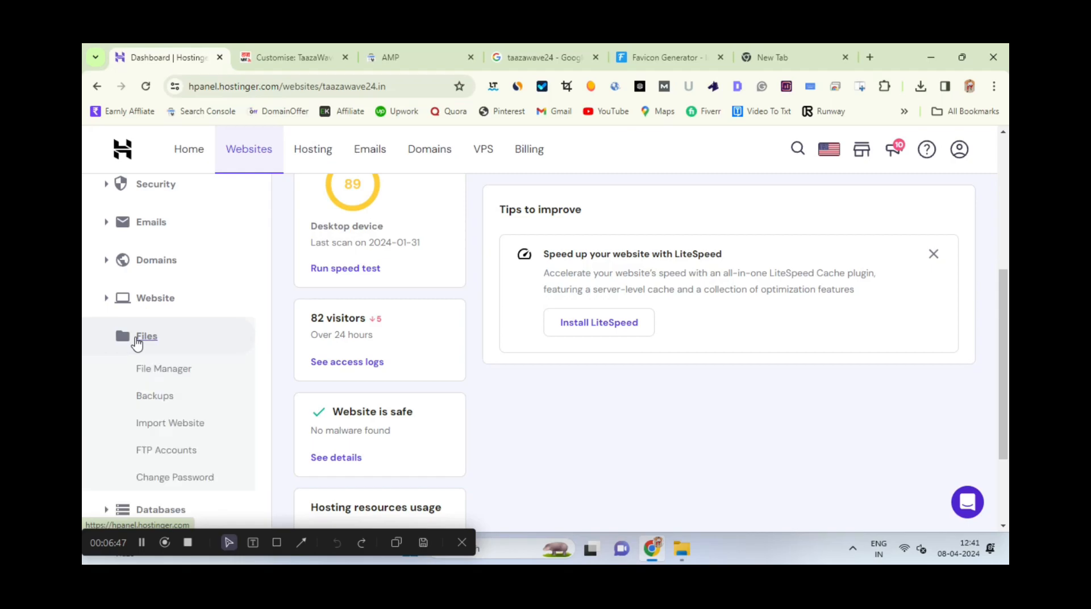
{"action": "left_click", "coordinate": [162, 372]}
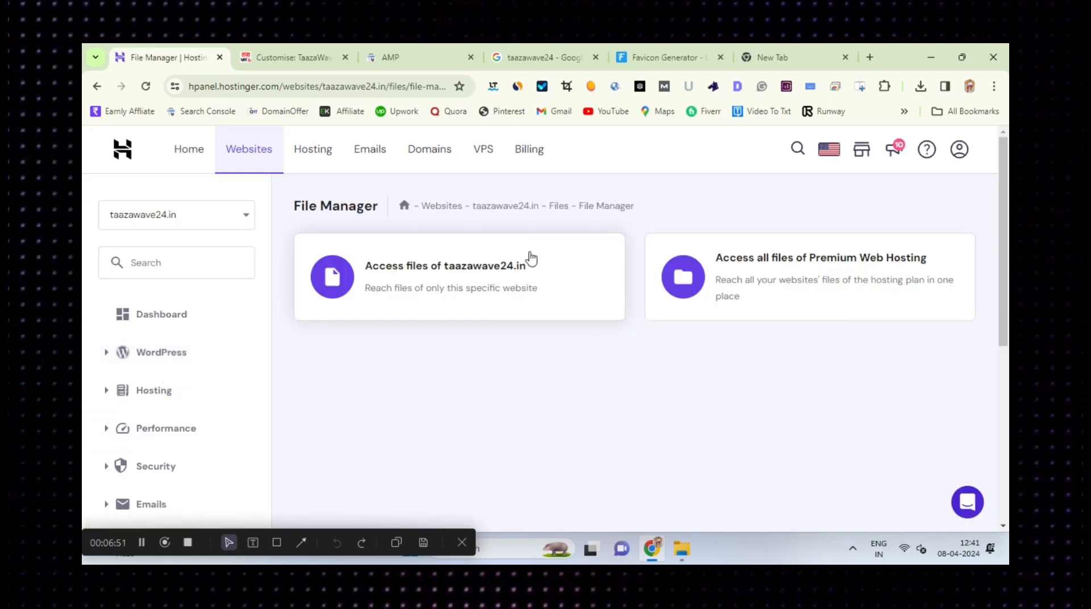
{"action": "double_click", "coordinate": [493, 285]}
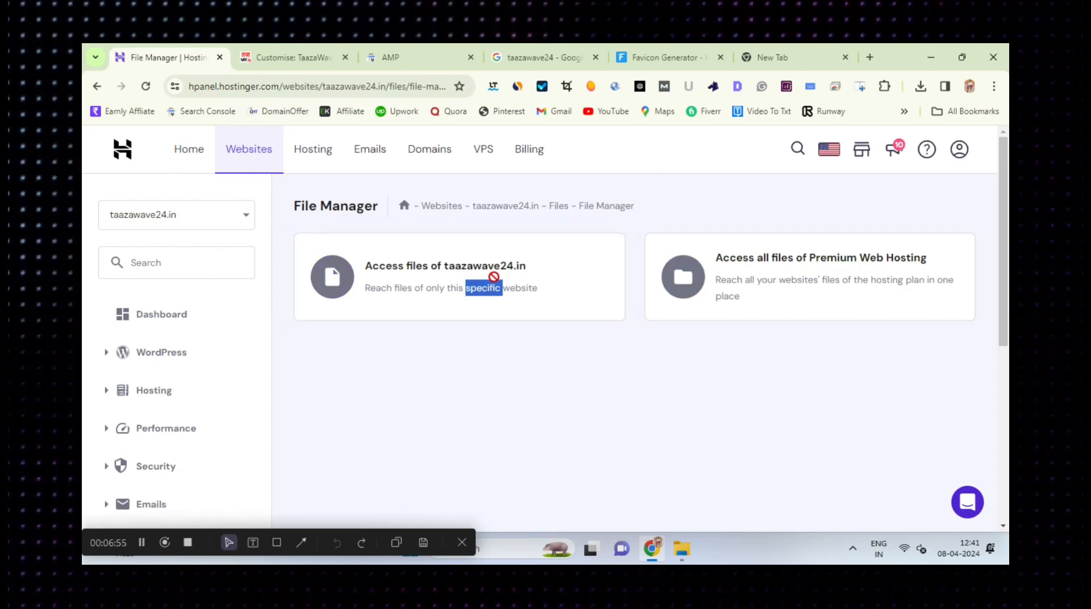
{"action": "left_click", "coordinate": [576, 313]}
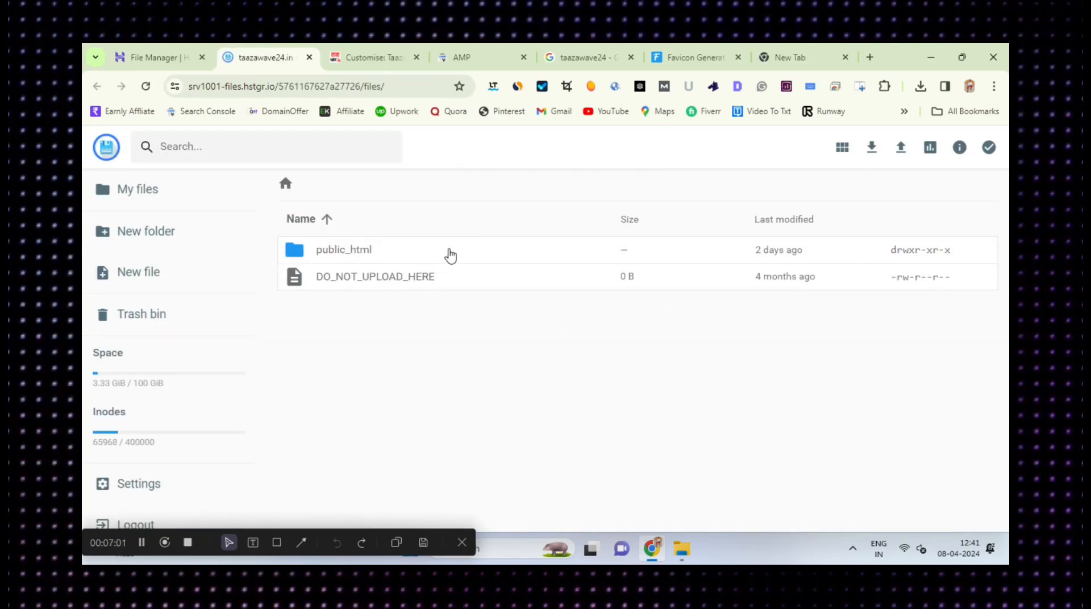
Open the public_html folder and select its favicon.ico file.
{"action": "double_click", "coordinate": [451, 255]}
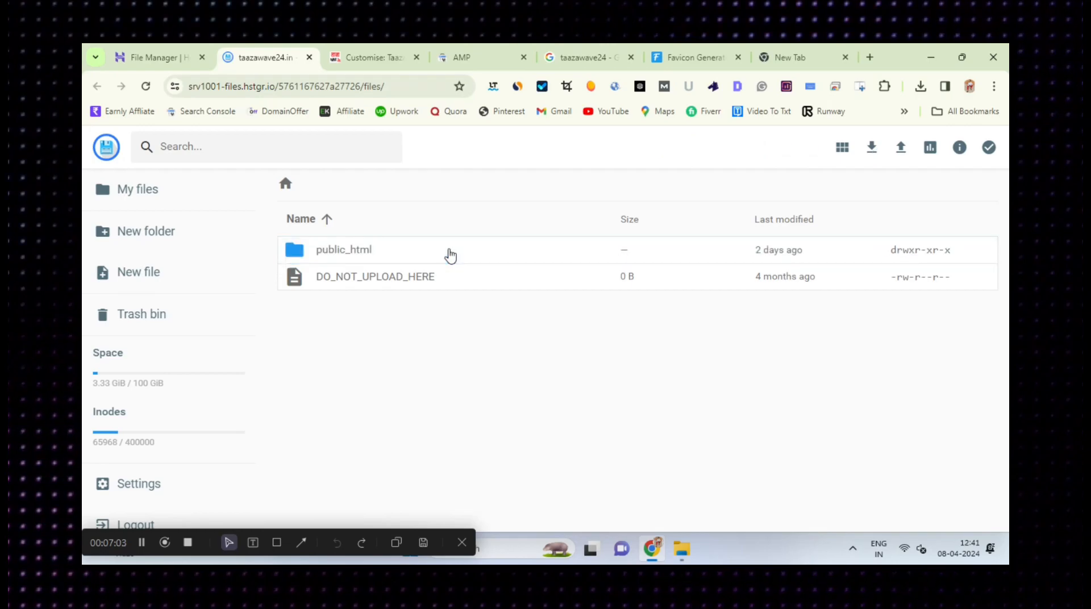
{"action": "double_click", "coordinate": [477, 257]}
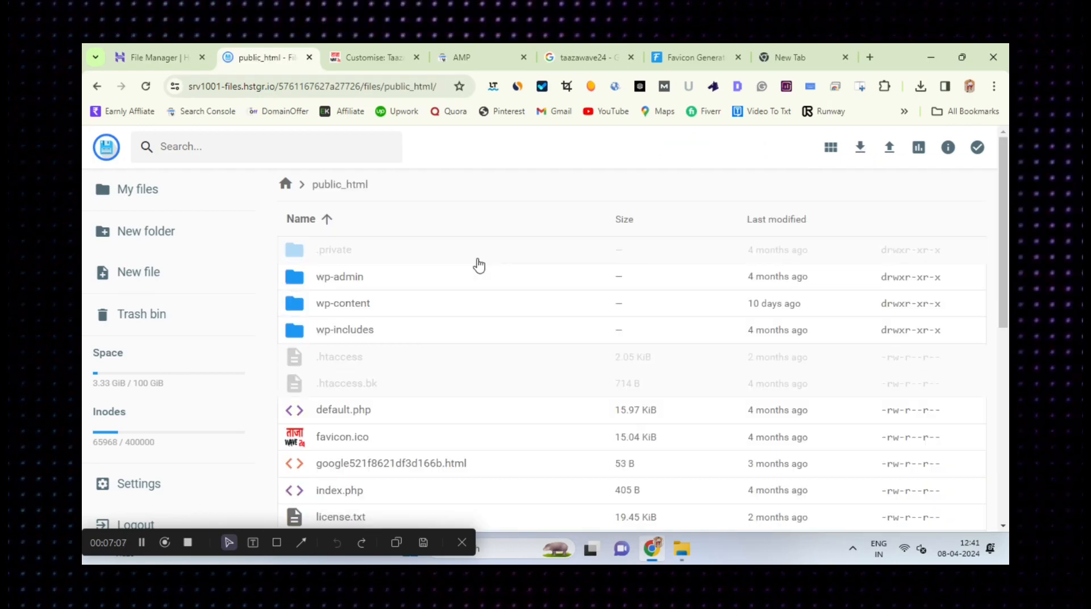
{"action": "left_click_drag", "start_coordinate": [375, 442], "coordinate": [349, 444]}
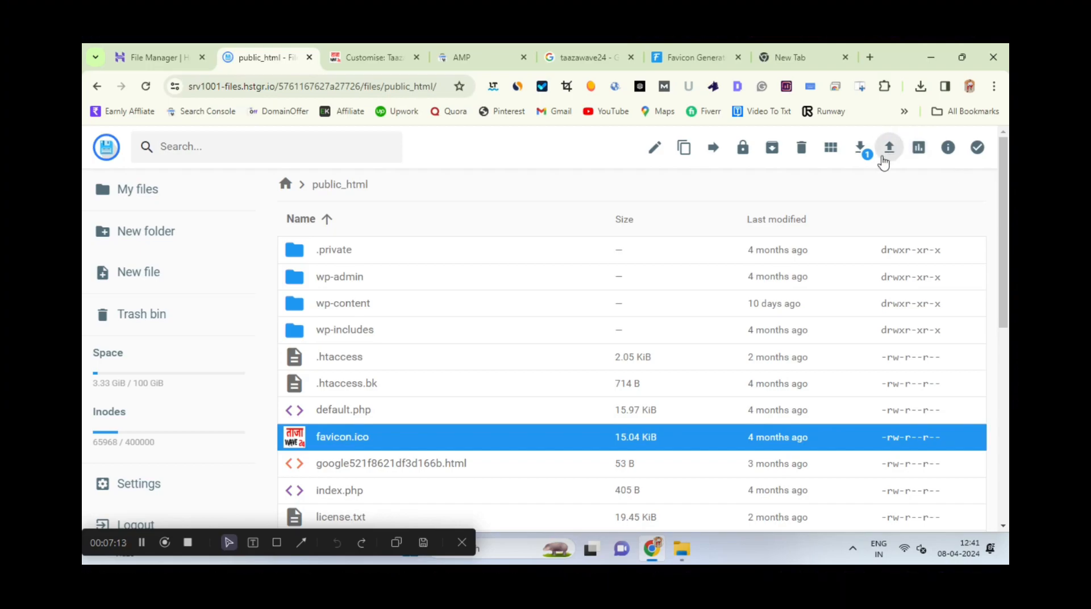
{"action": "left_click", "coordinate": [471, 259]}
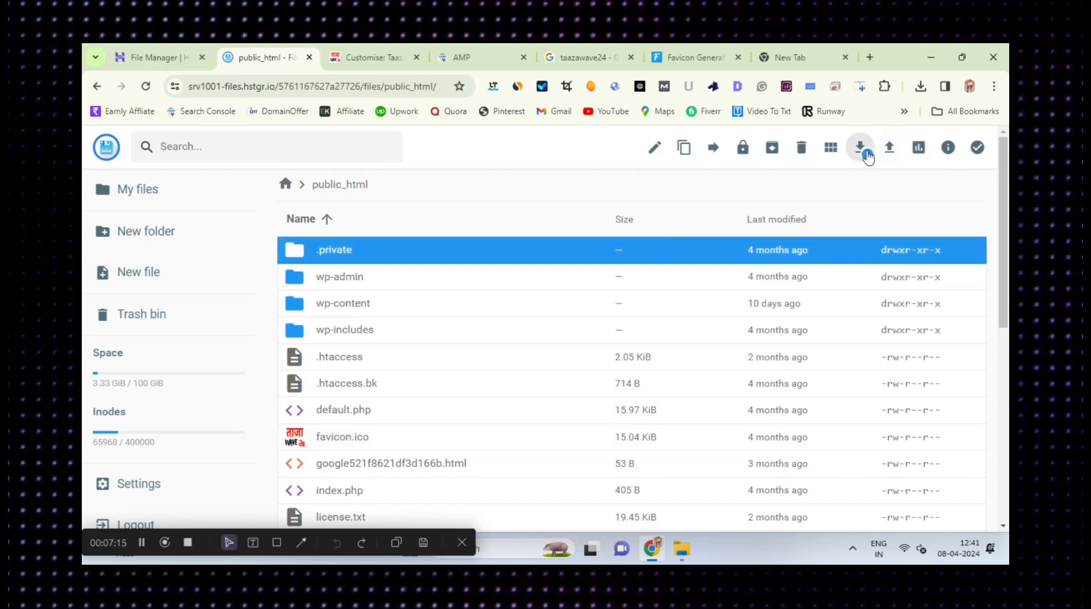
{"action": "left_click", "coordinate": [890, 149]}
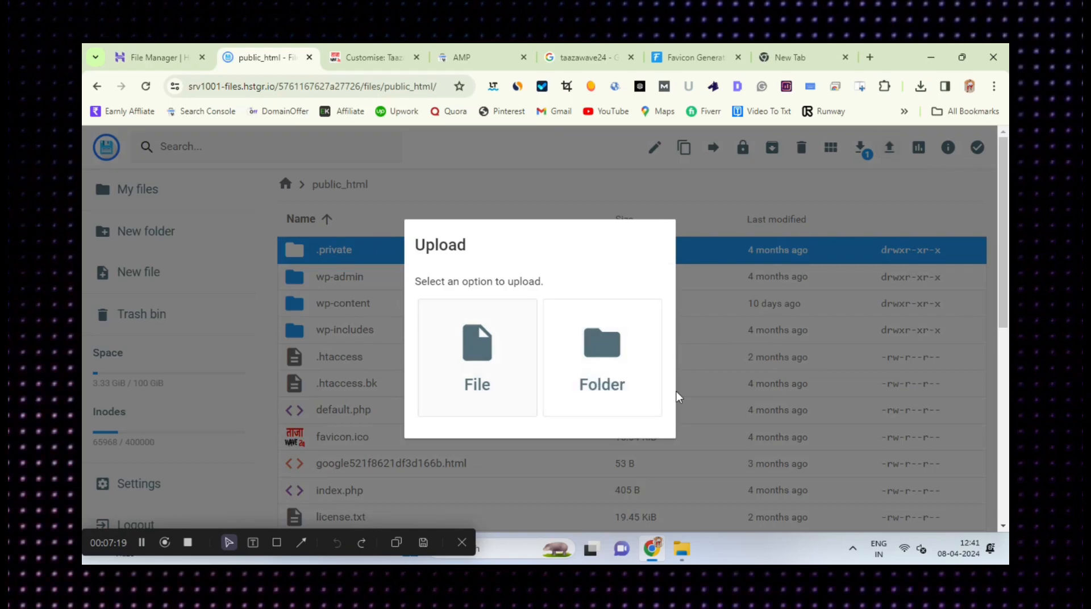
{"action": "left_click", "coordinate": [482, 372]}
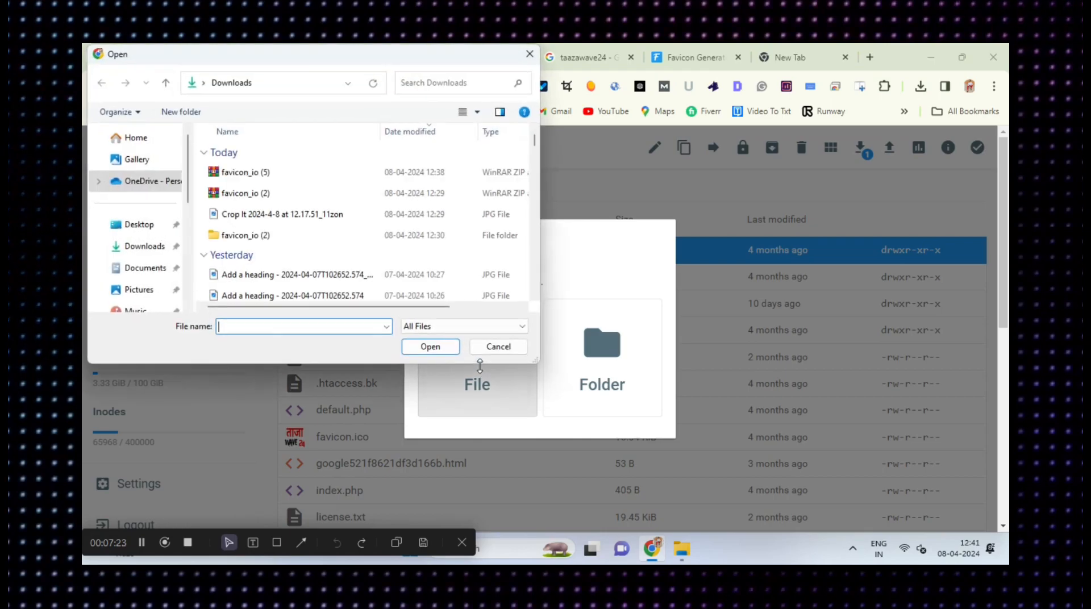
{"action": "double_click", "coordinate": [258, 235]}
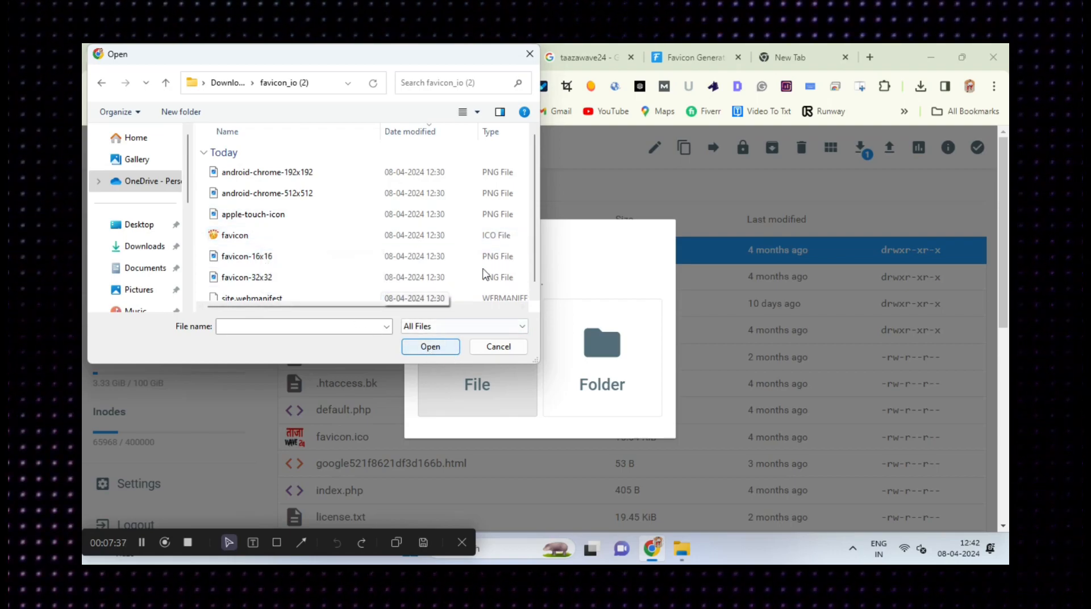
{"action": "left_click", "coordinate": [530, 53]}
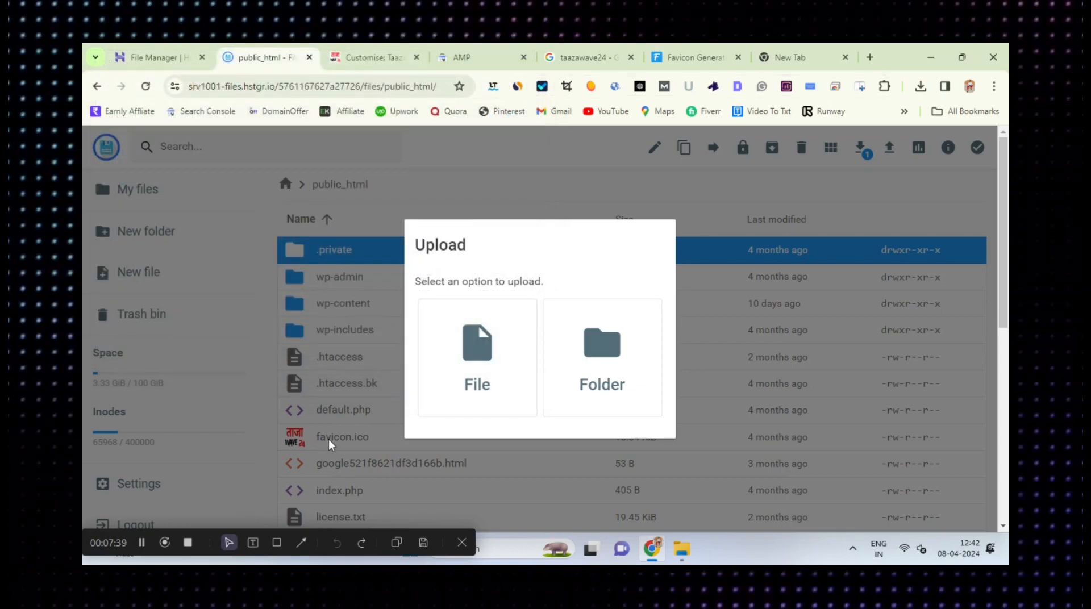
{"action": "left_click", "coordinate": [676, 229]}
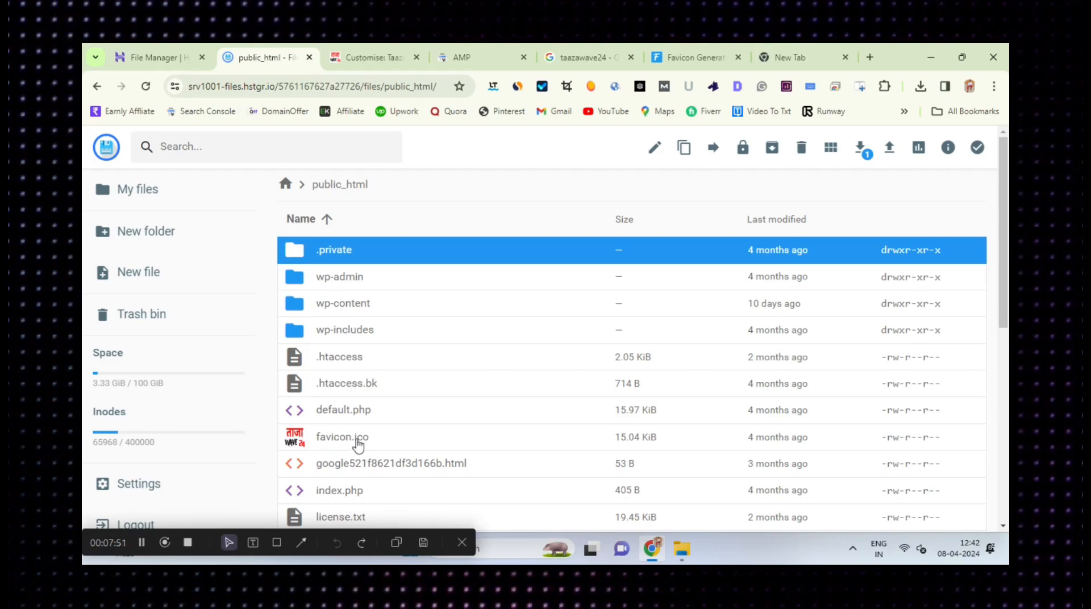
{"action": "left_click", "coordinate": [972, 149]}
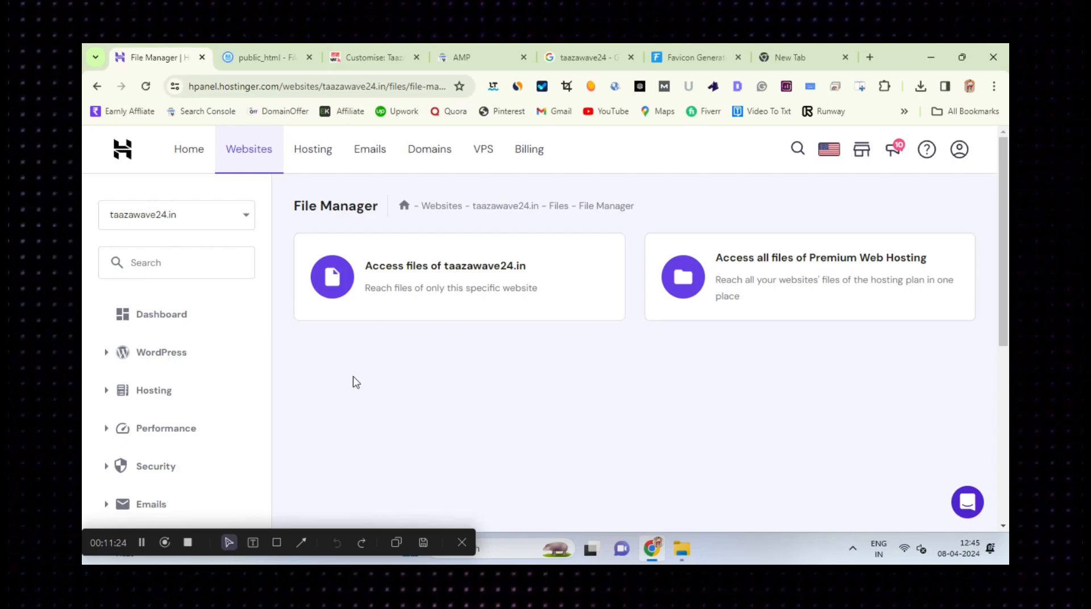
{"action": "left_click", "coordinate": [809, 66]}
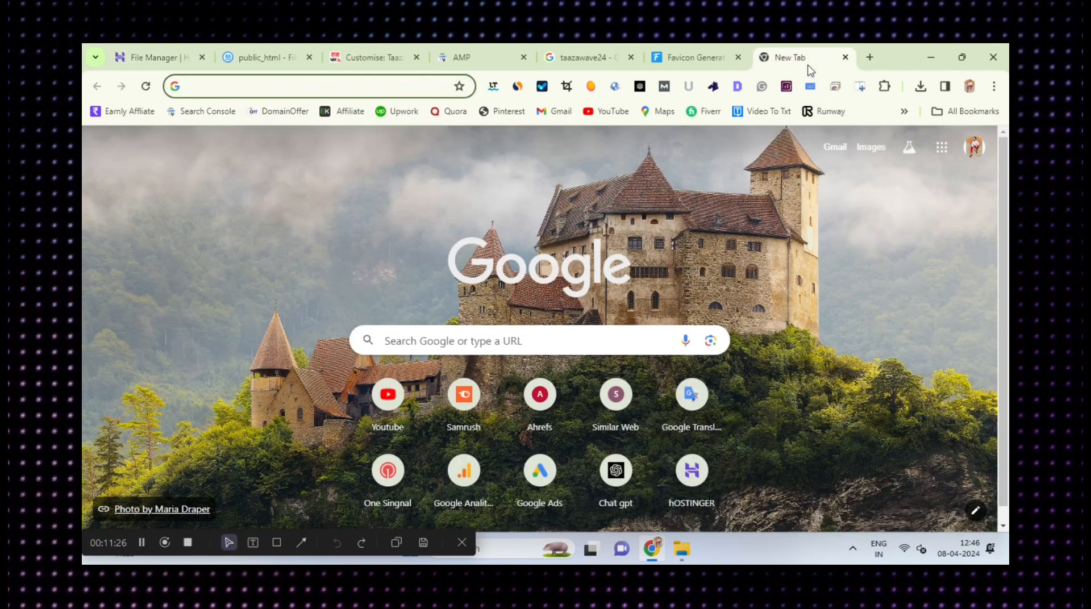
{"action": "left_click", "coordinate": [363, 89]}
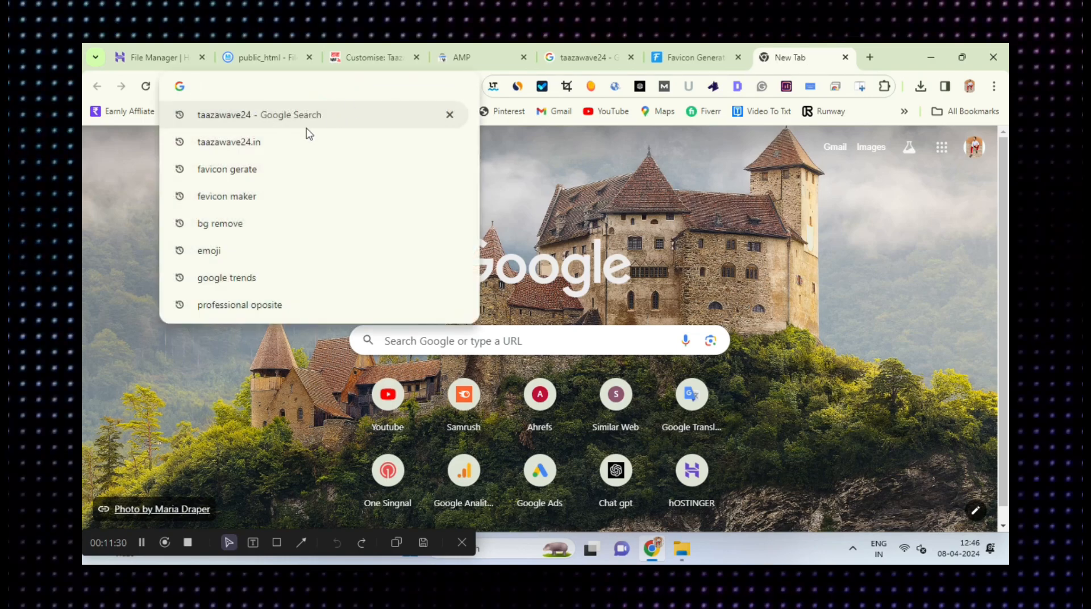
{"action": "left_click", "coordinate": [295, 142]}
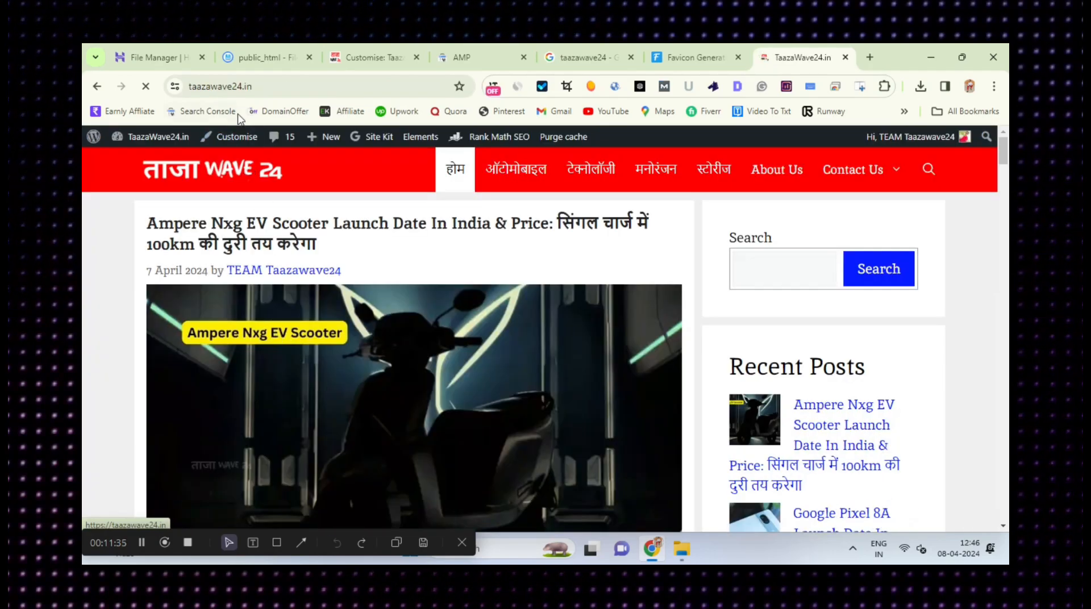
{"action": "left_click", "coordinate": [270, 94]}
{"action": "double_click", "coordinate": [277, 91]}
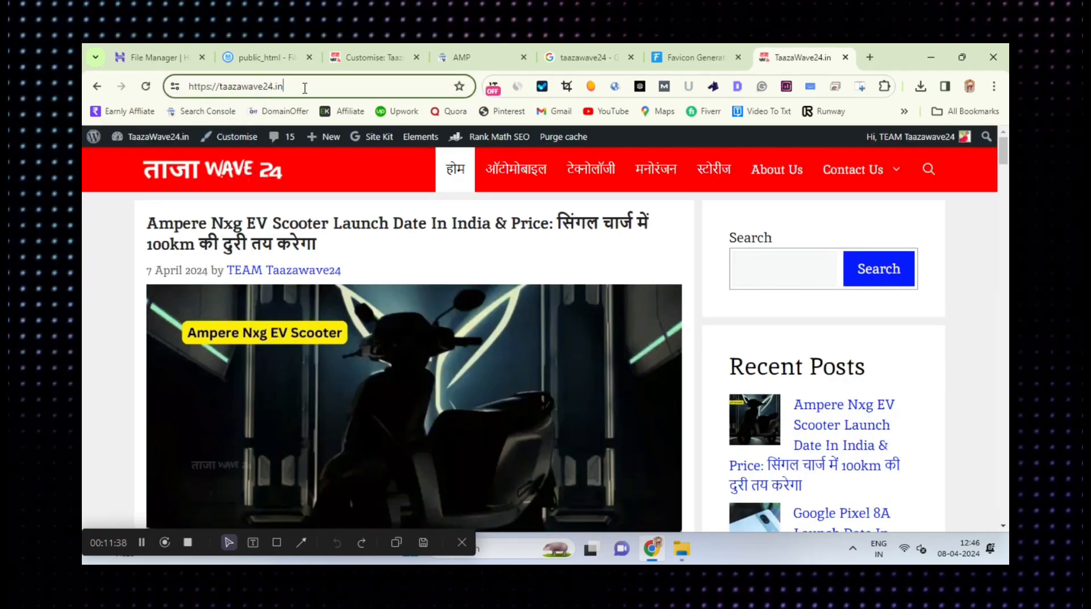
{"action": "type", "text": "/favicon.ico"}
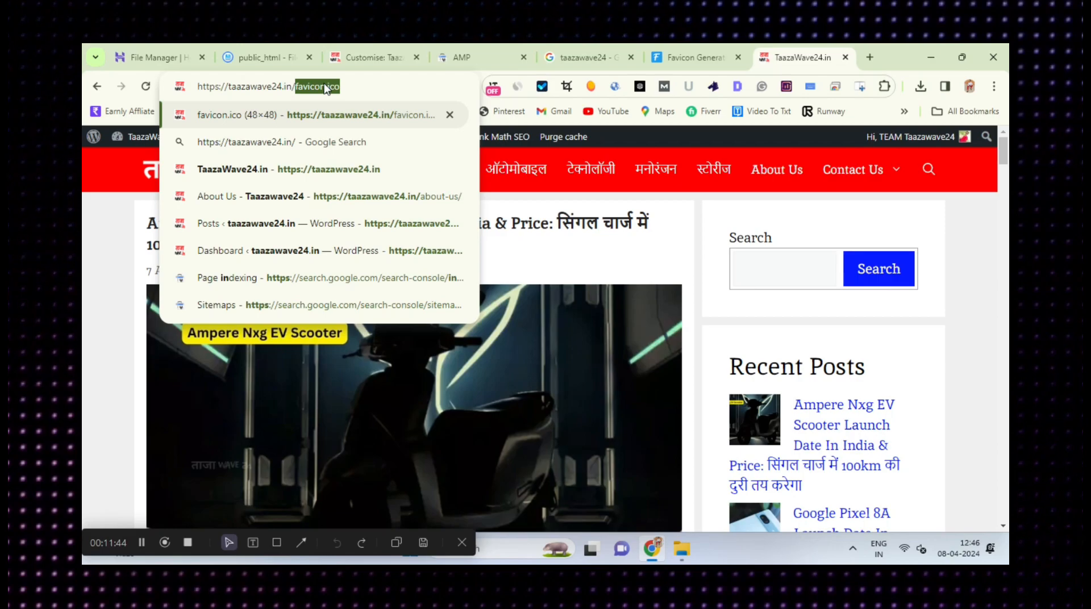
{"action": "key", "text": "Return"}
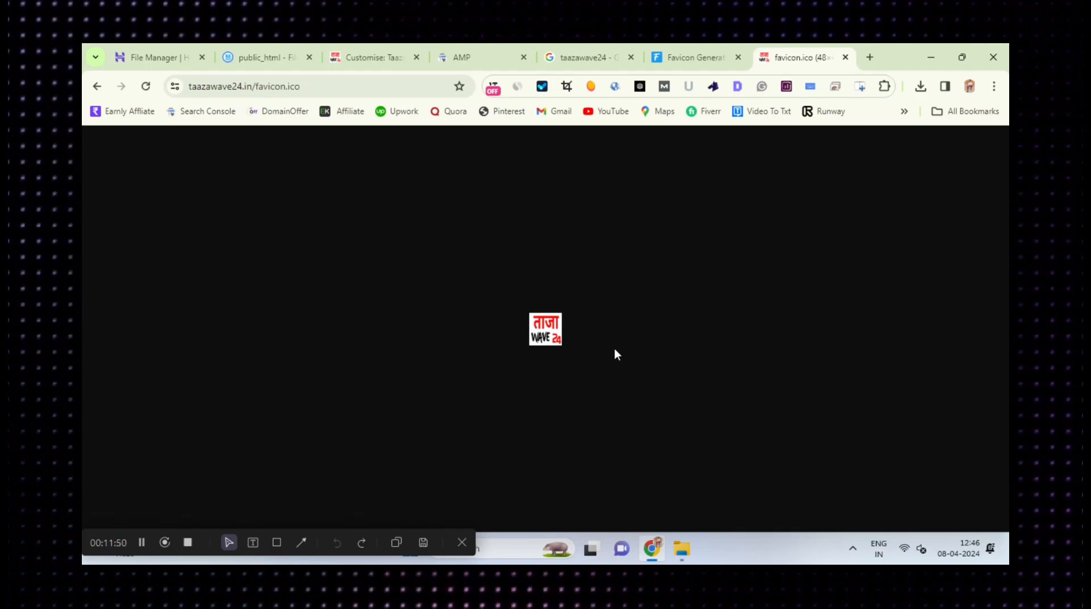
{"action": "left_click", "coordinate": [342, 93]}
{"action": "left_click", "coordinate": [353, 91]}
{"action": "left_click_drag", "start_coordinate": [395, 90], "coordinate": [199, 94]}
{"action": "right_click", "coordinate": [206, 94]}
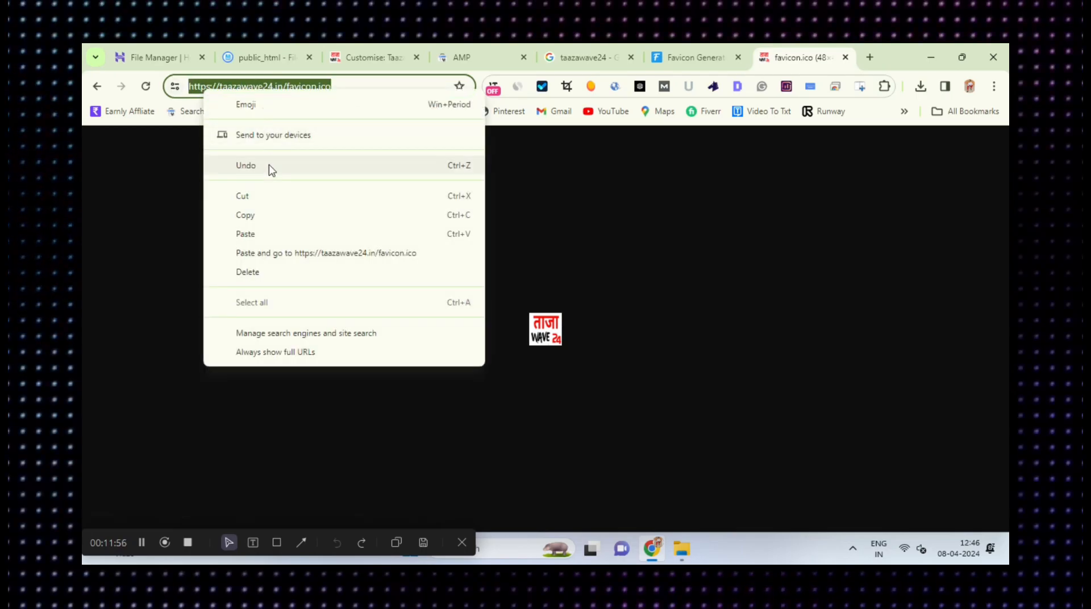
{"action": "left_click", "coordinate": [275, 216]}
Switch to Google Search Console, open the Removals page and start a new request.
{"action": "left_click", "coordinate": [446, 59]}
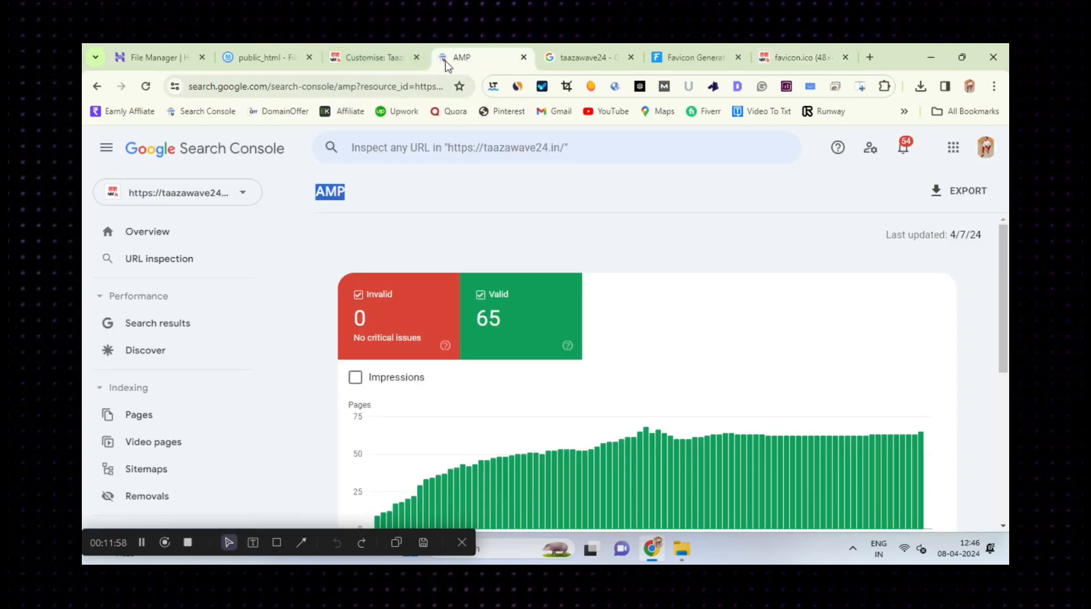
{"action": "scroll", "coordinate": [273, 275], "scroll_direction": "down", "scroll_amount": 5}
{"action": "scroll", "coordinate": [282, 358], "scroll_direction": "down", "scroll_amount": 3}
{"action": "scroll", "coordinate": [282, 352], "scroll_direction": "up", "scroll_amount": 4}
{"action": "scroll", "coordinate": [278, 331], "scroll_direction": "up", "scroll_amount": 3}
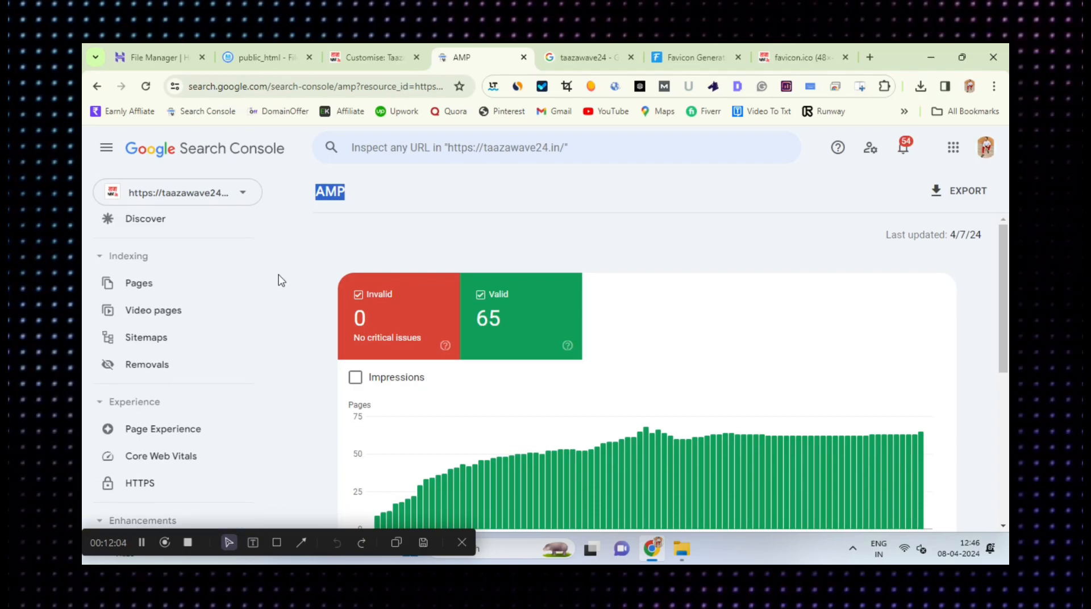
{"action": "left_click", "coordinate": [194, 364]}
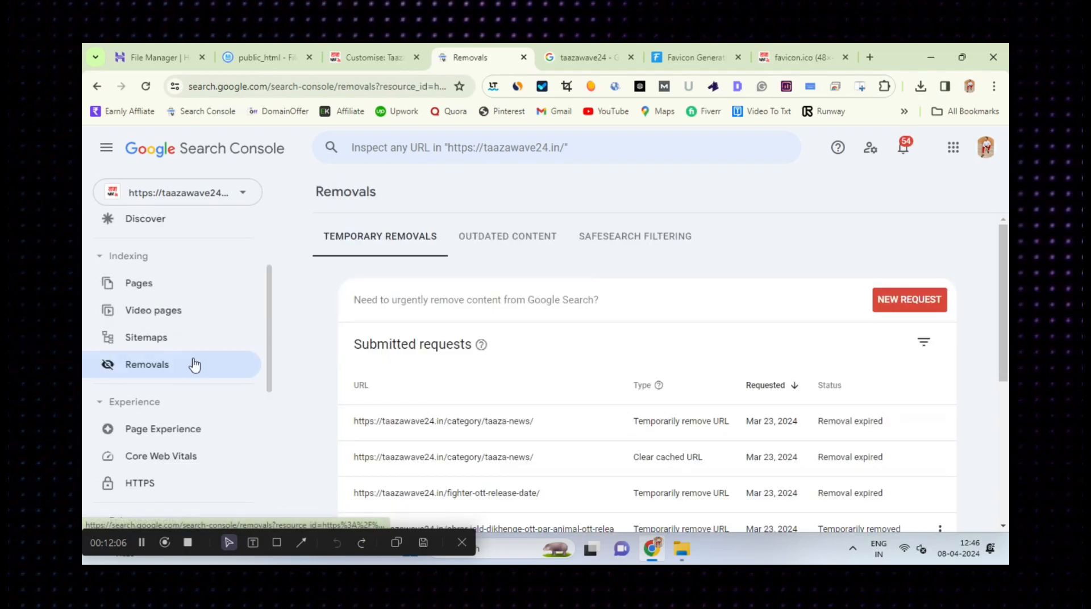
{"action": "left_click", "coordinate": [912, 306]}
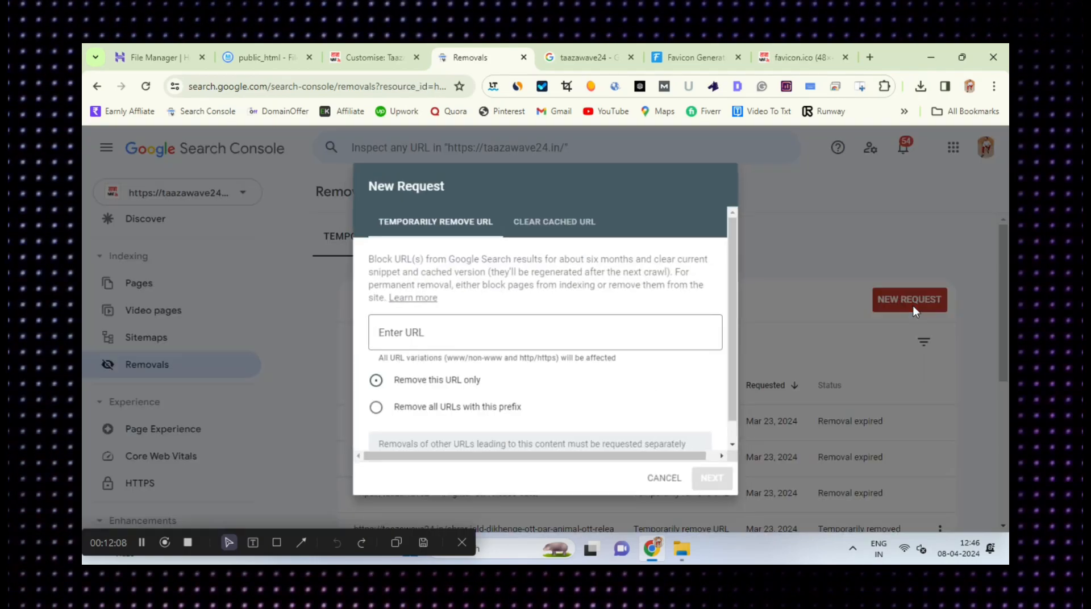
{"action": "left_click", "coordinate": [449, 326]}
{"action": "right_click", "coordinate": [444, 334]}
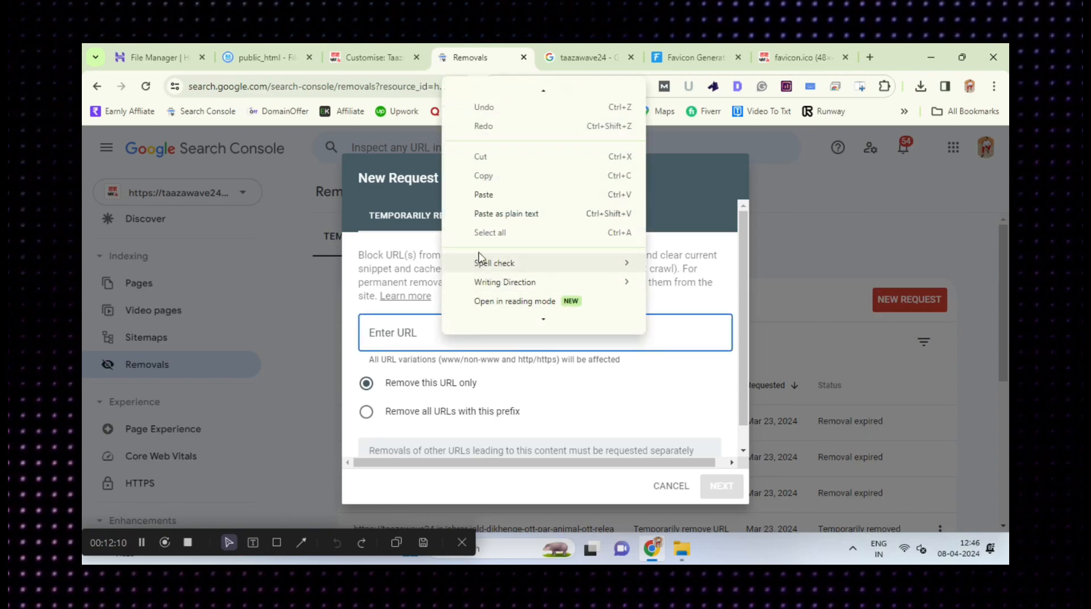
{"action": "left_click", "coordinate": [482, 195]}
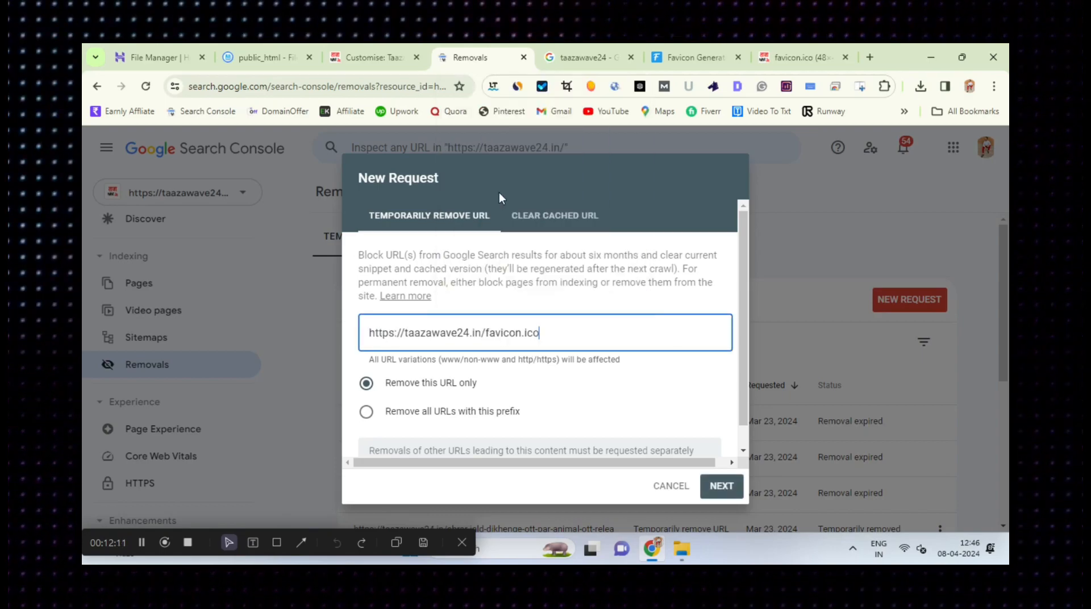
{"action": "left_click", "coordinate": [567, 222]}
{"action": "left_click", "coordinate": [523, 310]}
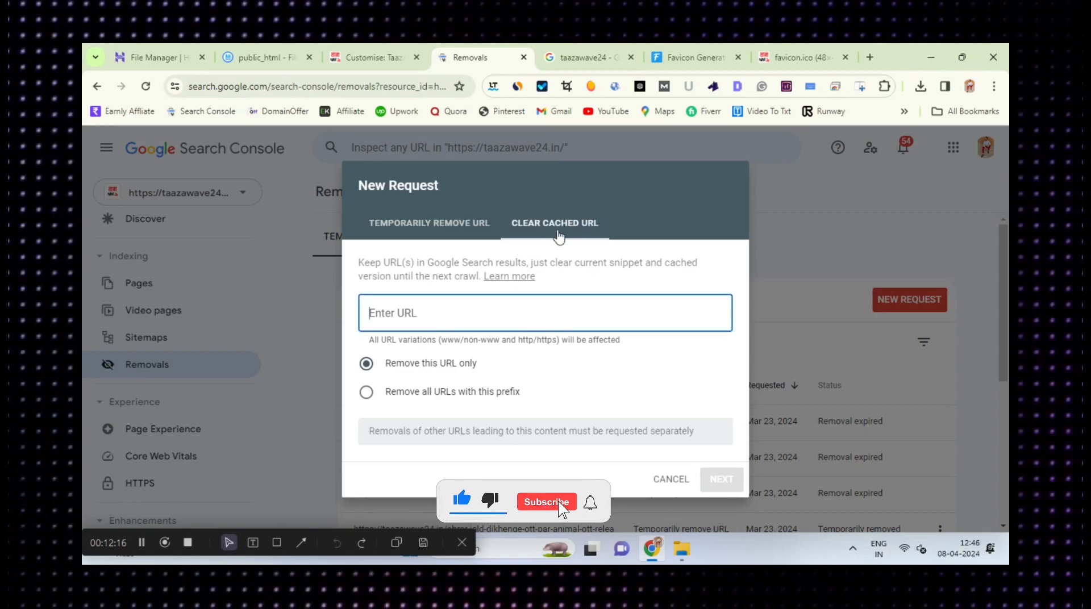
{"action": "right_click", "coordinate": [482, 307]}
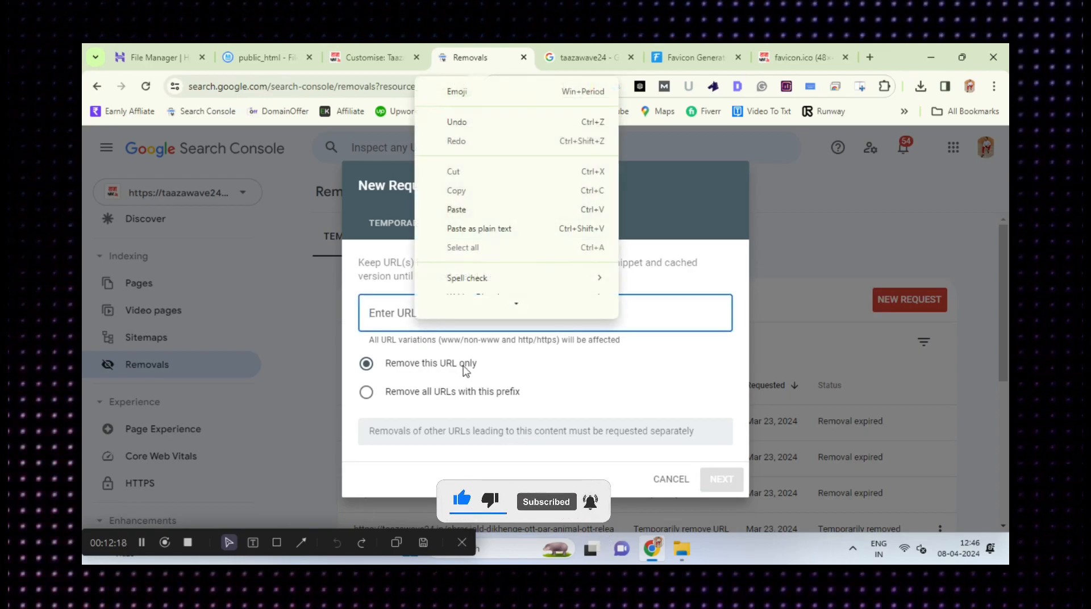
{"action": "left_click", "coordinate": [490, 230]}
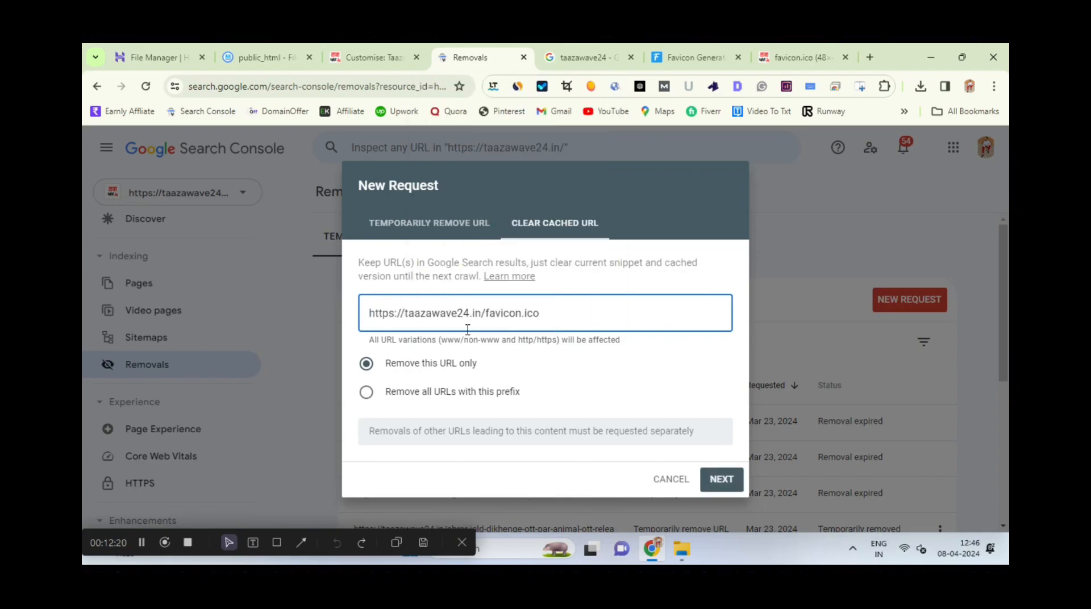
{"action": "left_click", "coordinate": [721, 480]}
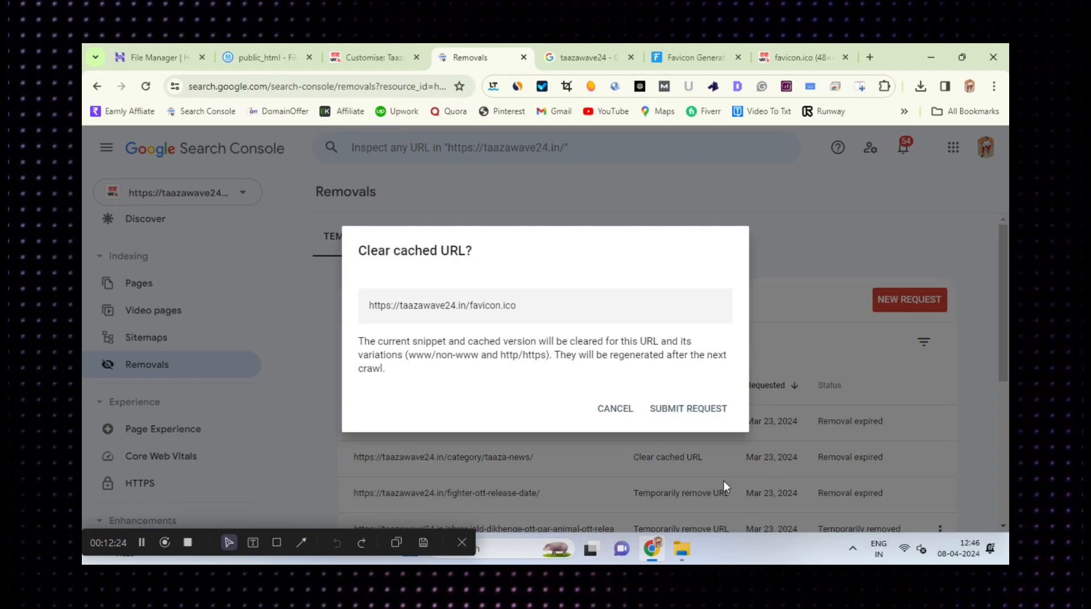
{"action": "left_click", "coordinate": [692, 406]}
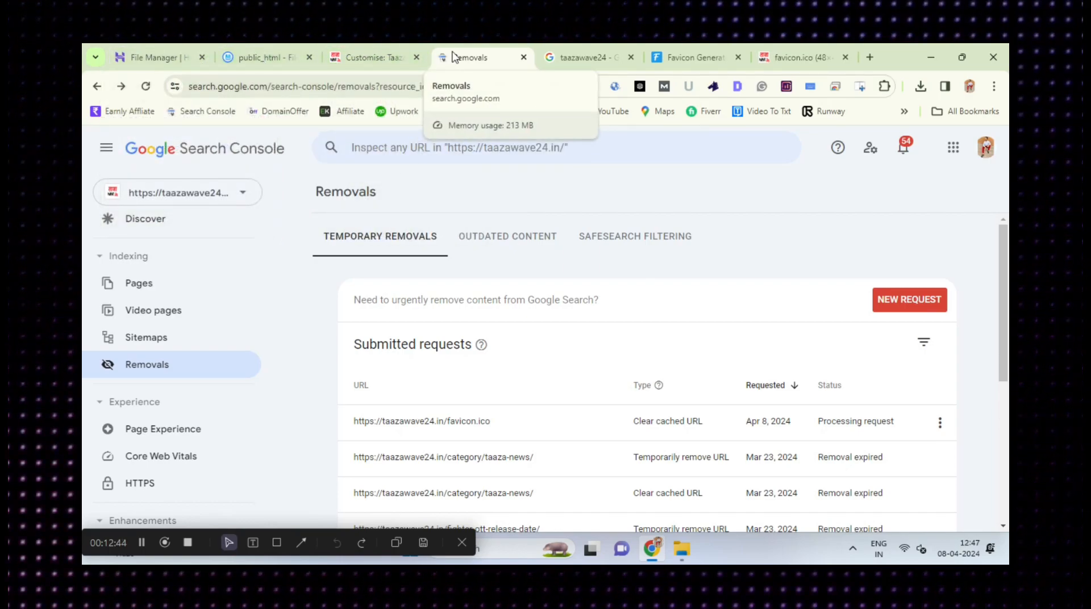
{"action": "left_click", "coordinate": [370, 57]}
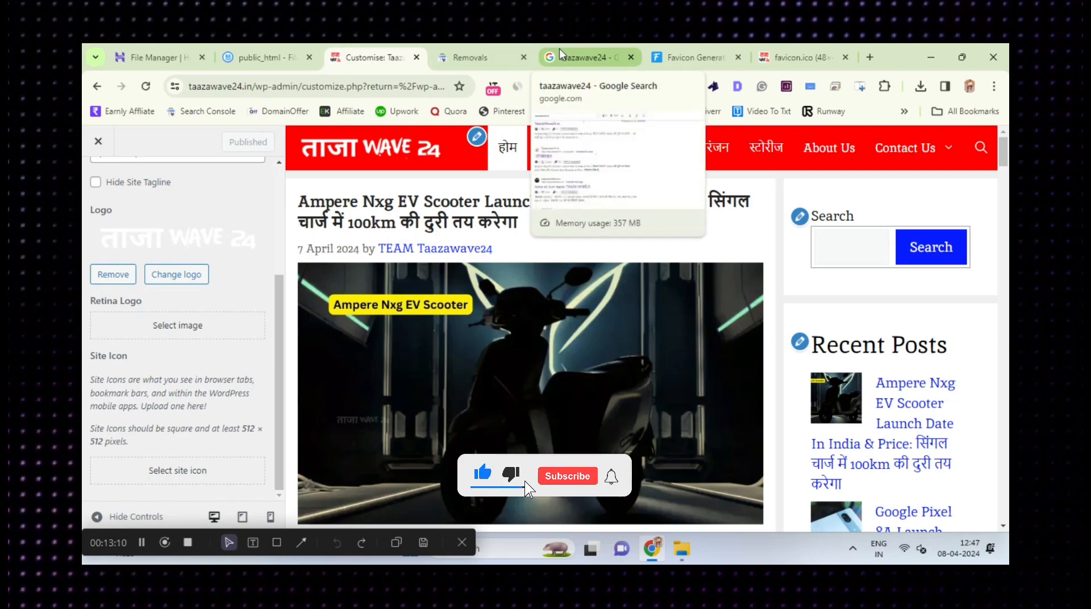
{"action": "left_click", "coordinate": [692, 58]}
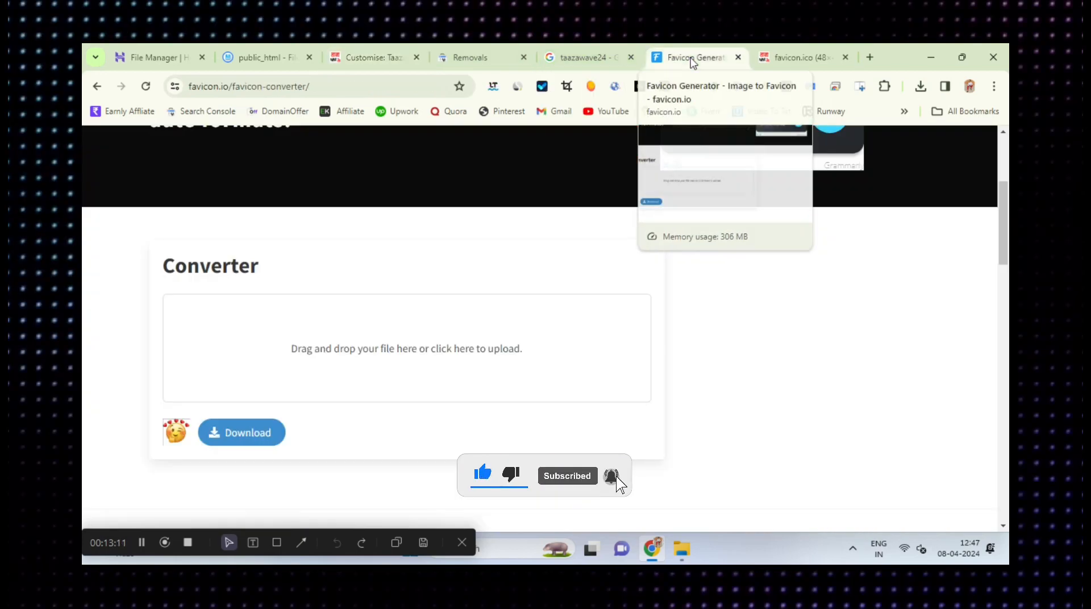